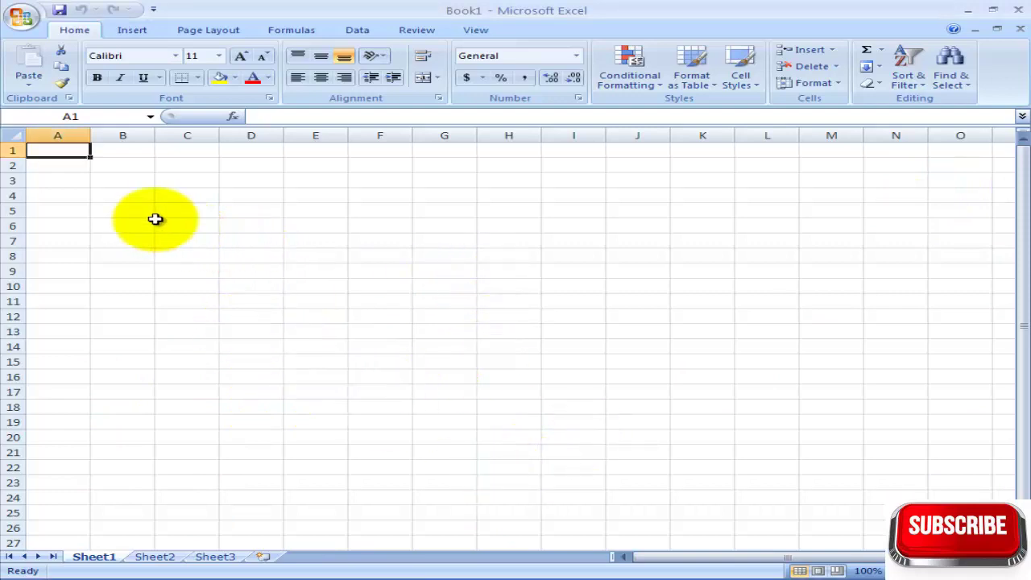
- Enter 'January' in cell B2 and reselect it to start the month list
{"action": "left_click", "coordinate": [125, 164]}
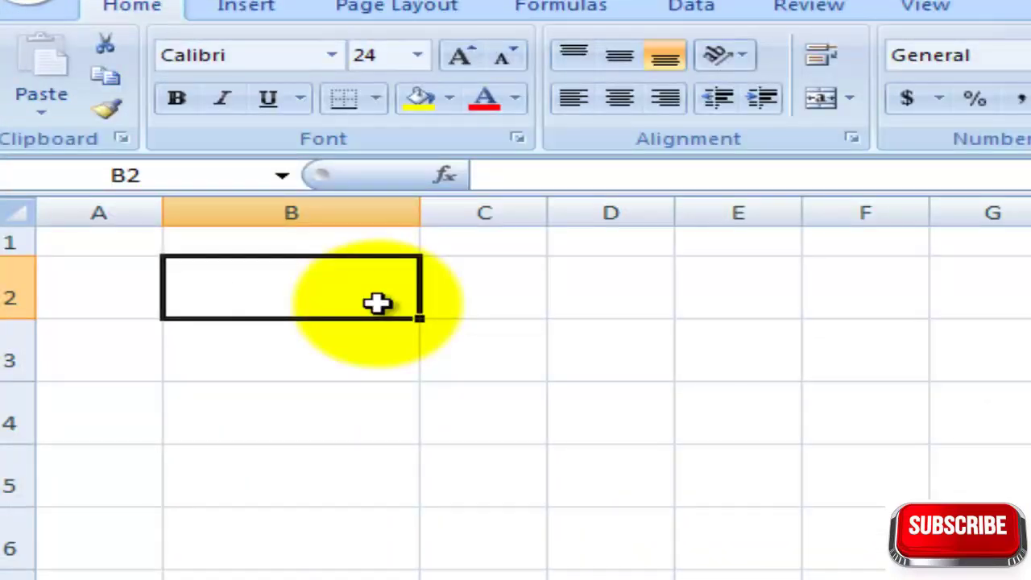
{"action": "type", "text": "Janu"}
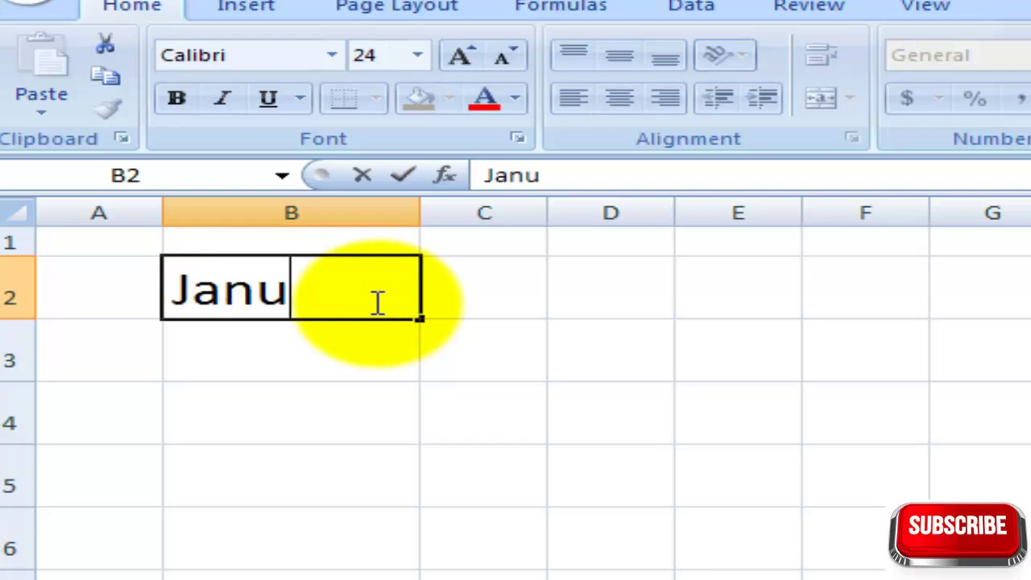
{"action": "type", "text": "ary"}
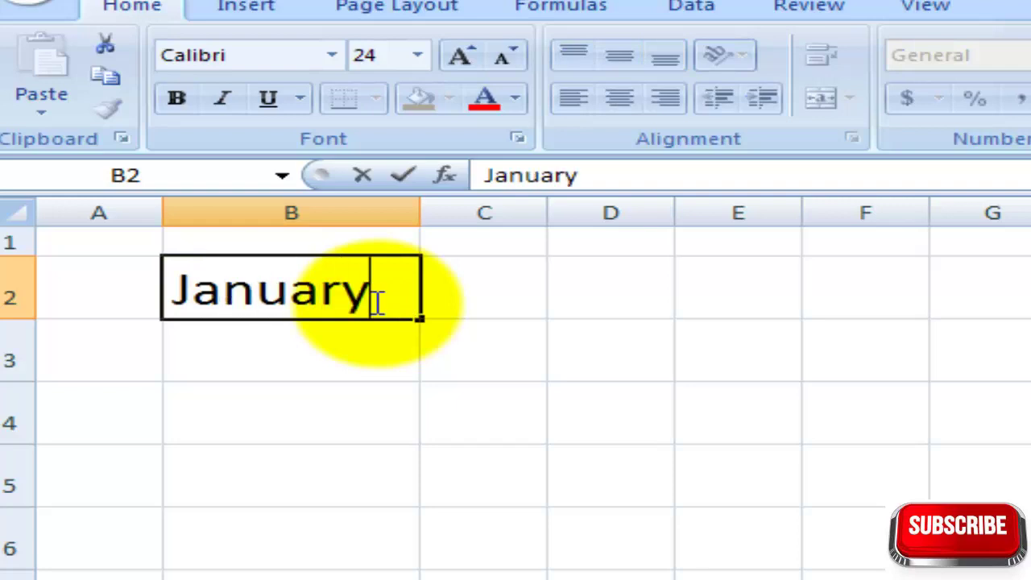
{"action": "key", "text": "Tab"}
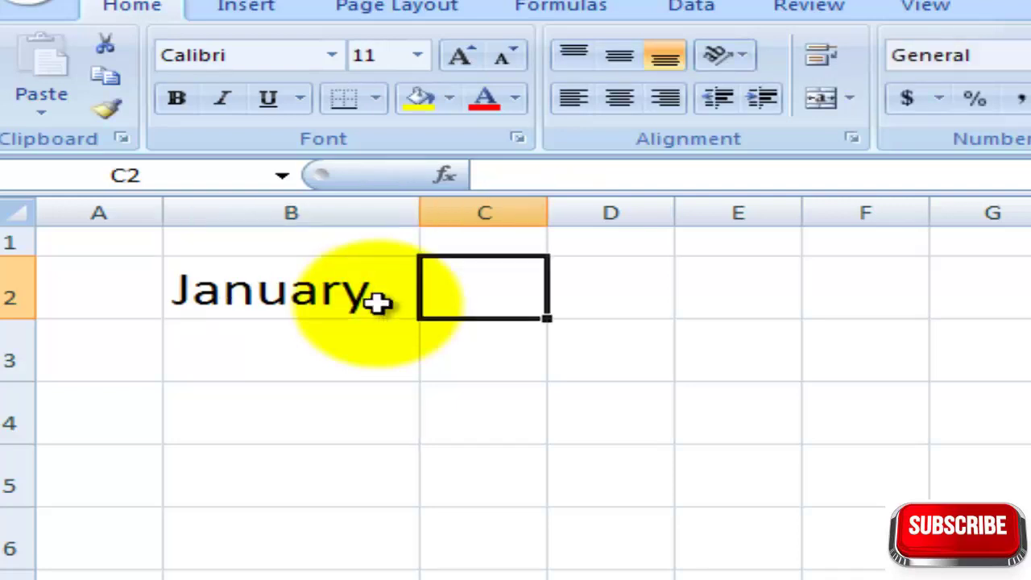
{"action": "left_click", "coordinate": [354, 300]}
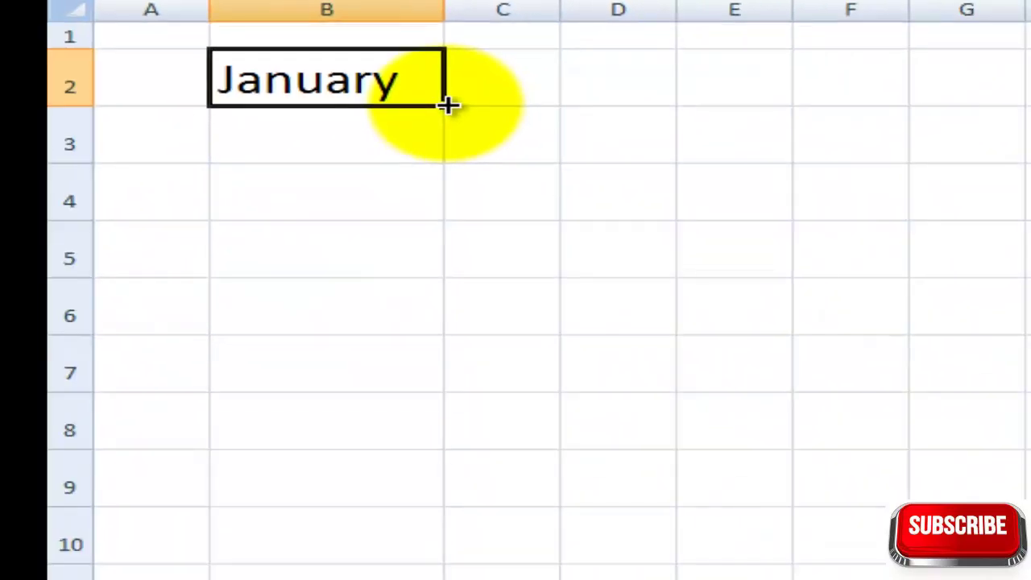
- AutoFill February through December into B3:B13 below January
{"action": "left_click_drag", "start_coordinate": [447, 105], "coordinate": [466, 193]}
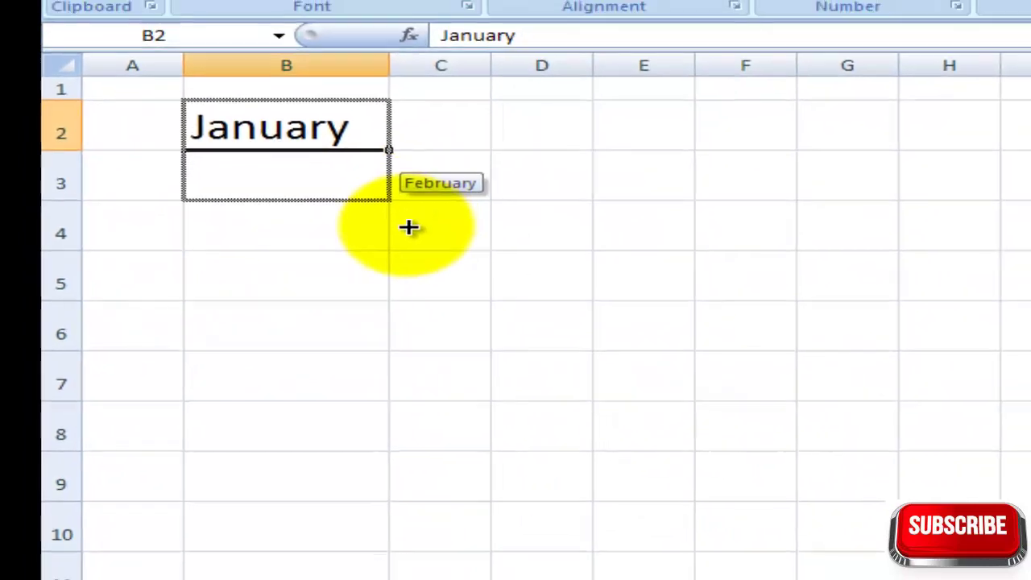
{"action": "mouse_move", "coordinate": [409, 227]}
{"action": "left_mouse_down"}
{"action": "mouse_move", "coordinate": [334, 375]}
{"action": "mouse_move", "coordinate": [316, 576]}
{"action": "left_mouse_up"}
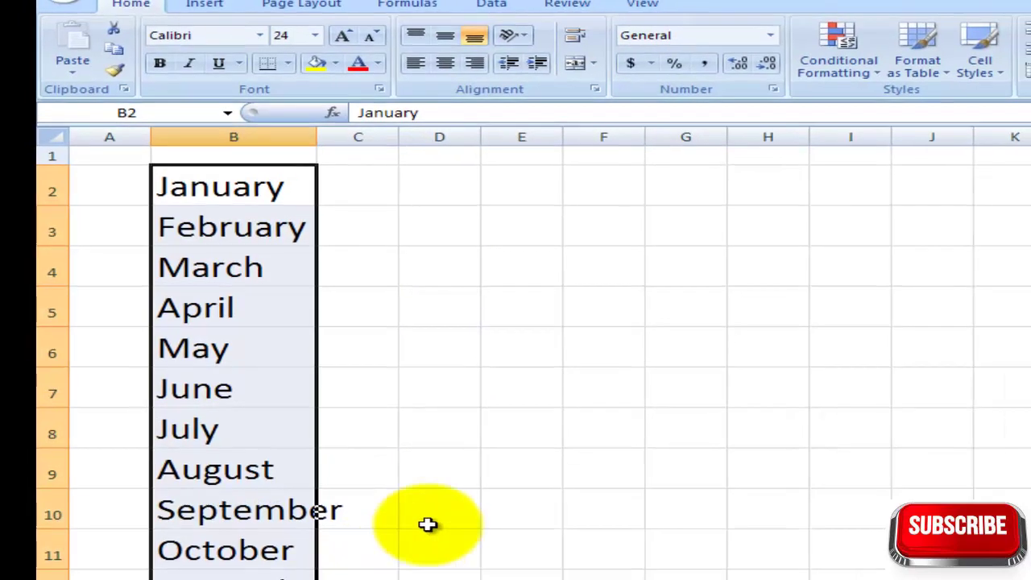
{"action": "left_click", "coordinate": [483, 390]}
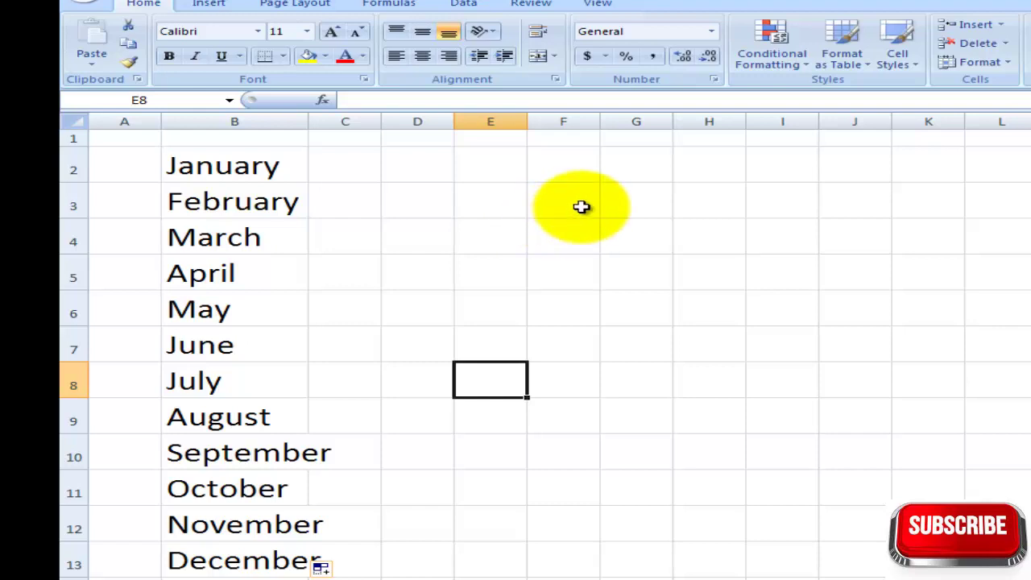
- Enter 'Sunday' in cell G2 and reselect it
{"action": "left_click", "coordinate": [617, 159]}
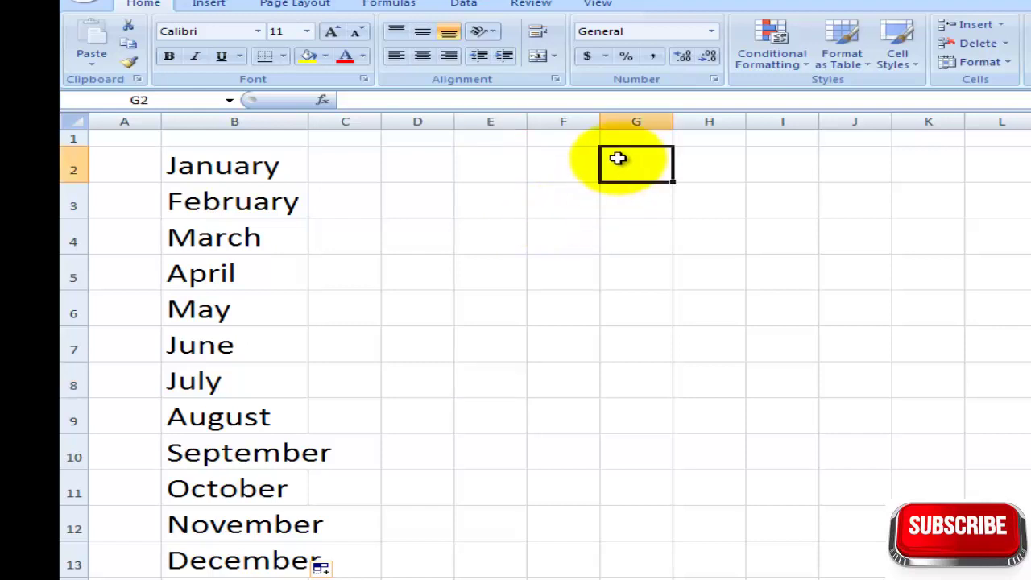
{"action": "type", "text": "S"}
{"action": "type", "text": "unday"}
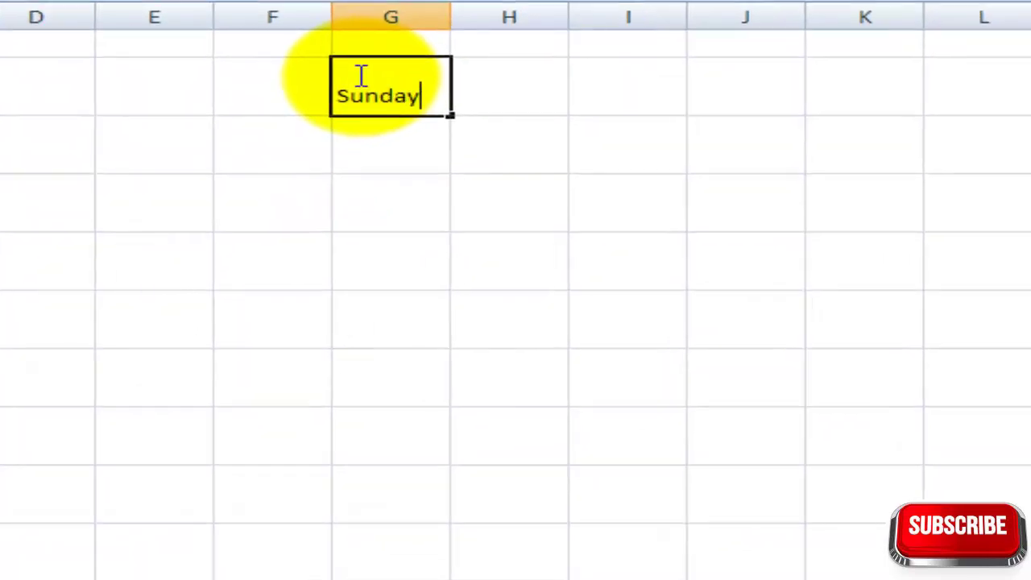
{"action": "key", "text": "Return"}
{"action": "left_click", "coordinate": [389, 106]}
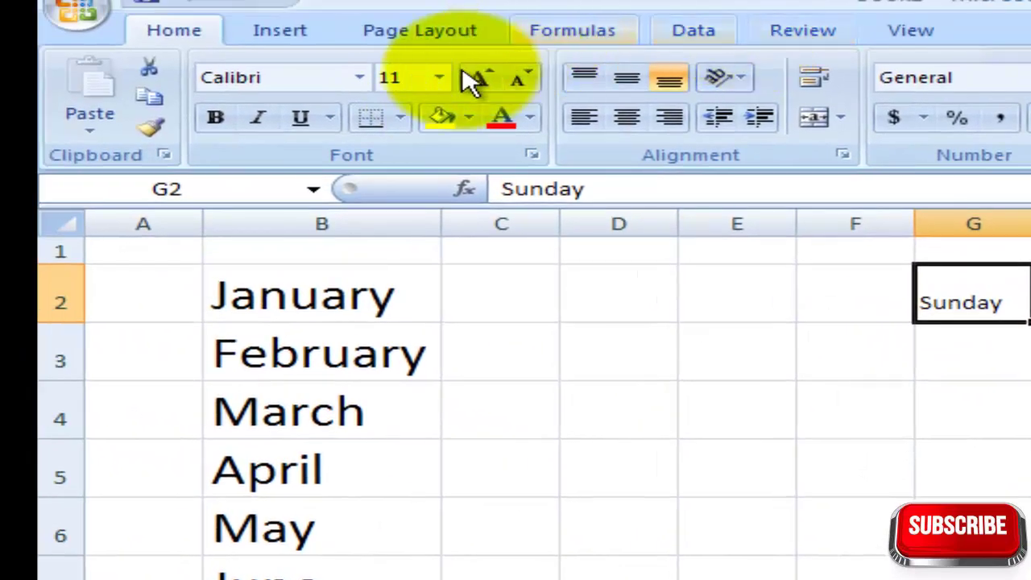
- Set G2's font size to 26 and autofit column G to fit Sunday
{"action": "left_click", "coordinate": [438, 81]}
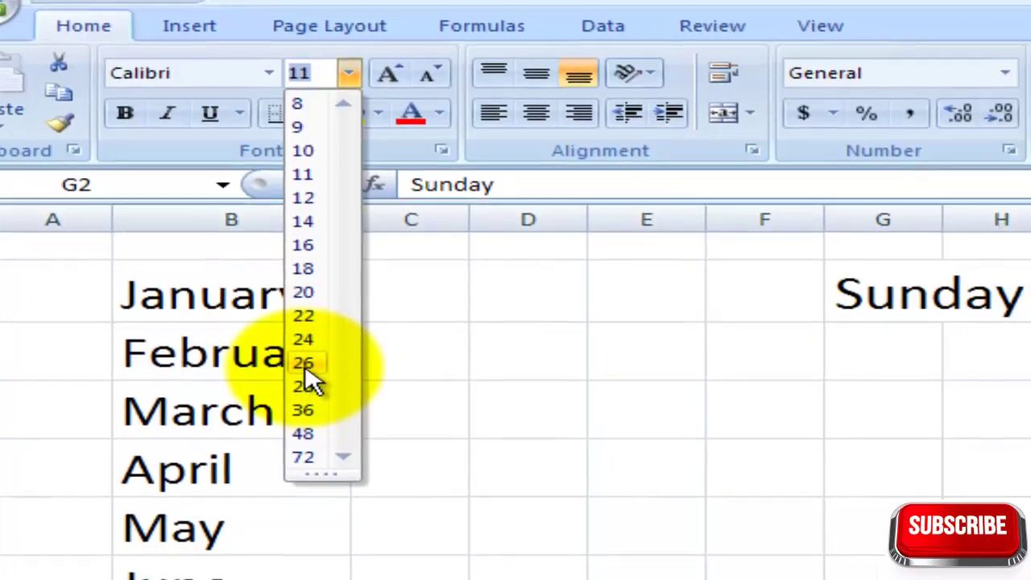
{"action": "left_click", "coordinate": [395, 369]}
{"action": "left_click", "coordinate": [765, 368]}
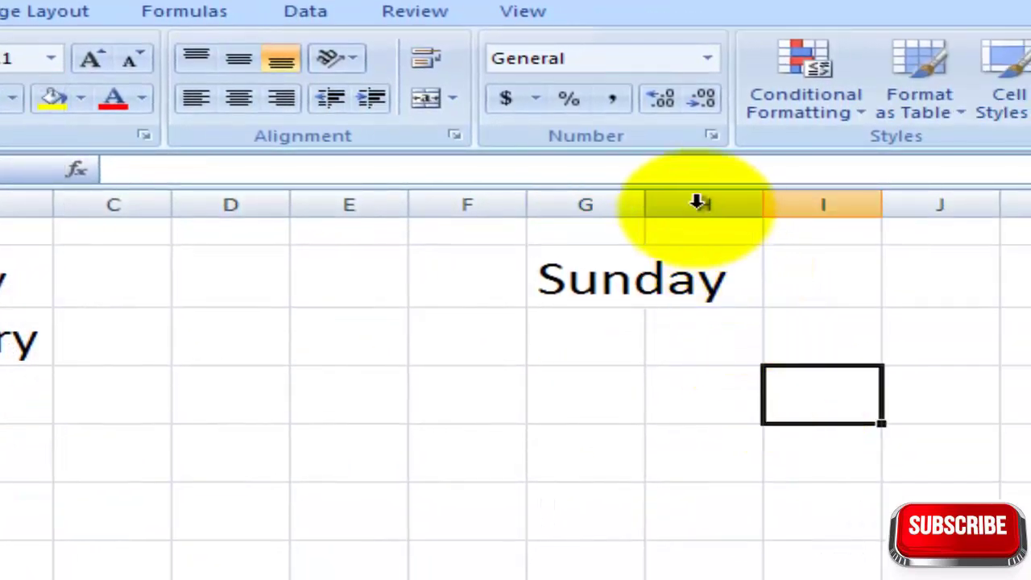
{"action": "double_click", "coordinate": [643, 205]}
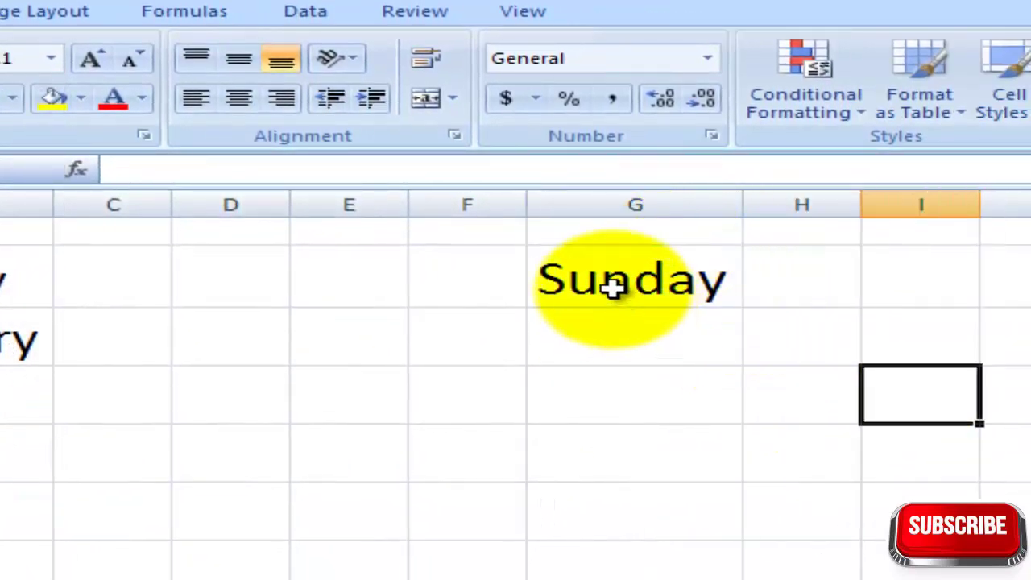
{"action": "left_click", "coordinate": [613, 288]}
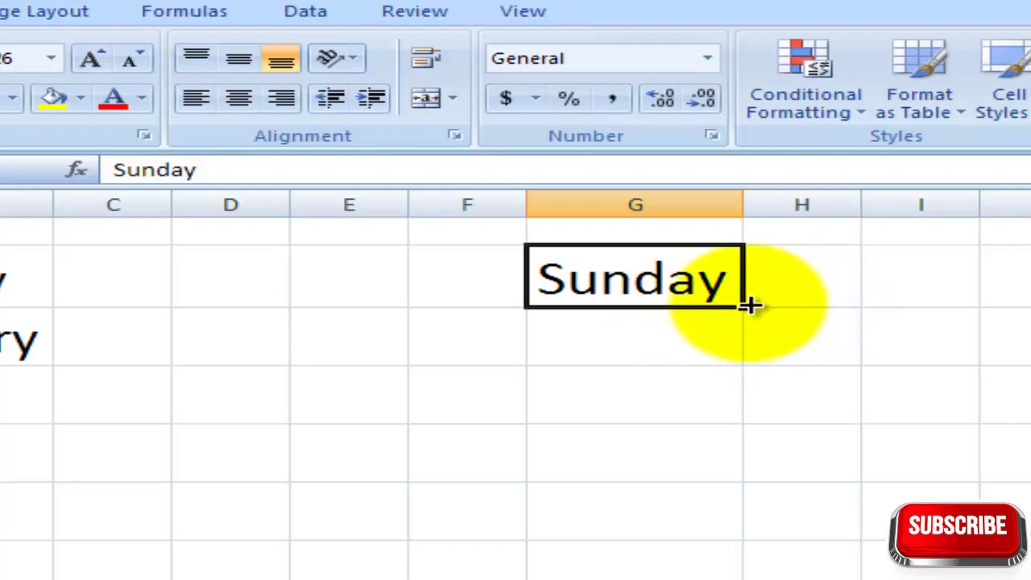
- Fill G3:G8 with Monday through Saturday and autofit column G so Wednesday fits
{"action": "left_click_drag", "start_coordinate": [749, 305], "coordinate": [758, 463]}
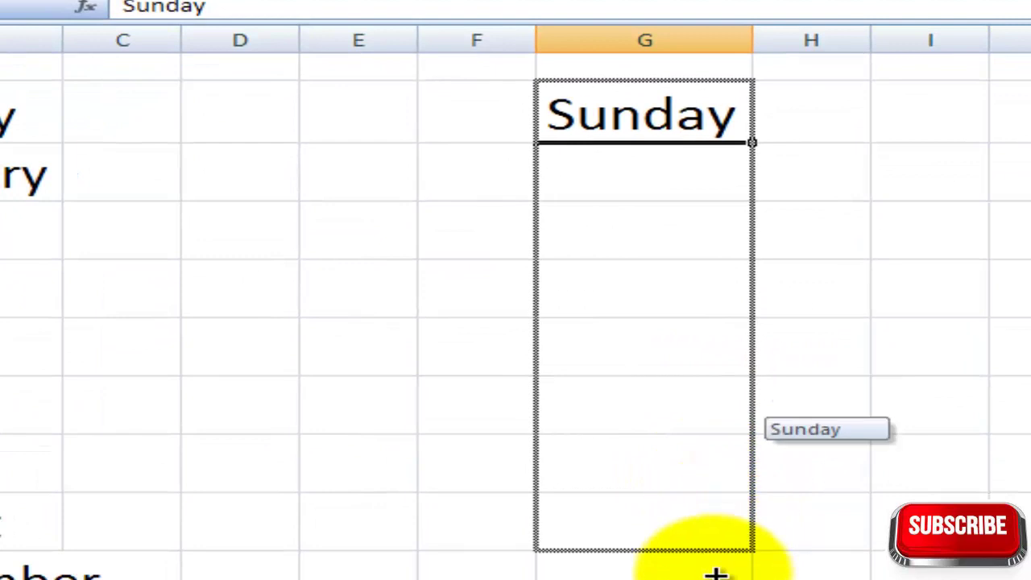
{"action": "mouse_move", "coordinate": [758, 464]}
{"action": "left_mouse_down"}
{"action": "mouse_move", "coordinate": [716, 576]}
{"action": "mouse_move", "coordinate": [759, 520]}
{"action": "mouse_move", "coordinate": [769, 493]}
{"action": "mouse_move", "coordinate": [759, 488]}
{"action": "left_mouse_up"}
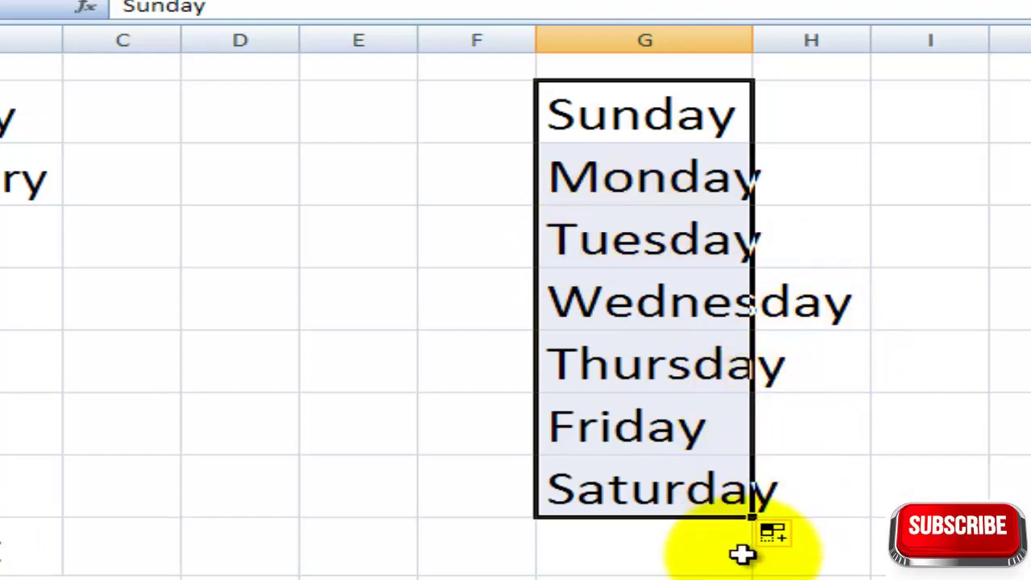
{"action": "double_click", "coordinate": [752, 38]}
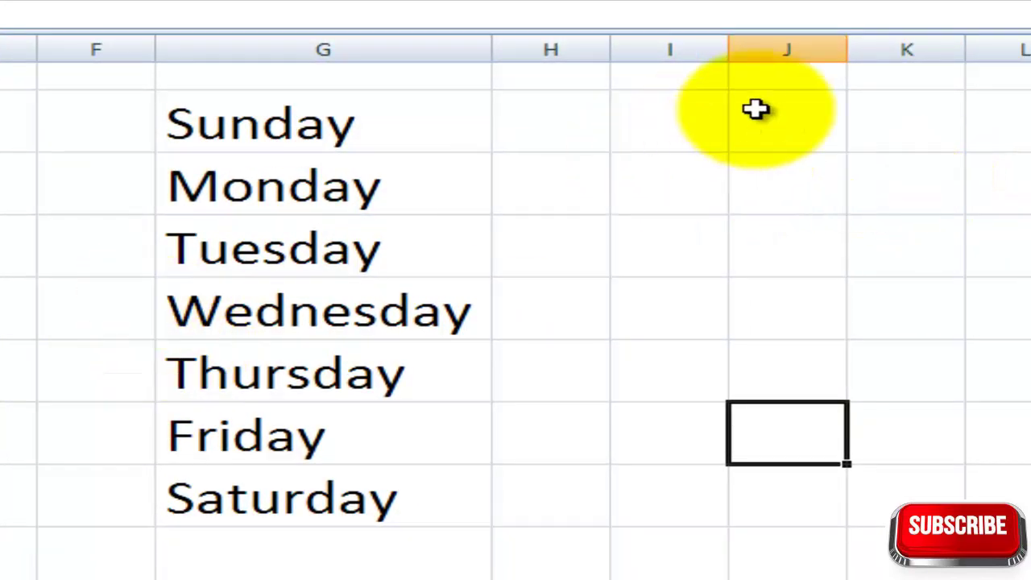
- Enter 1 in J2 and copy it down column J with the fill handle
{"action": "left_click", "coordinate": [786, 99]}
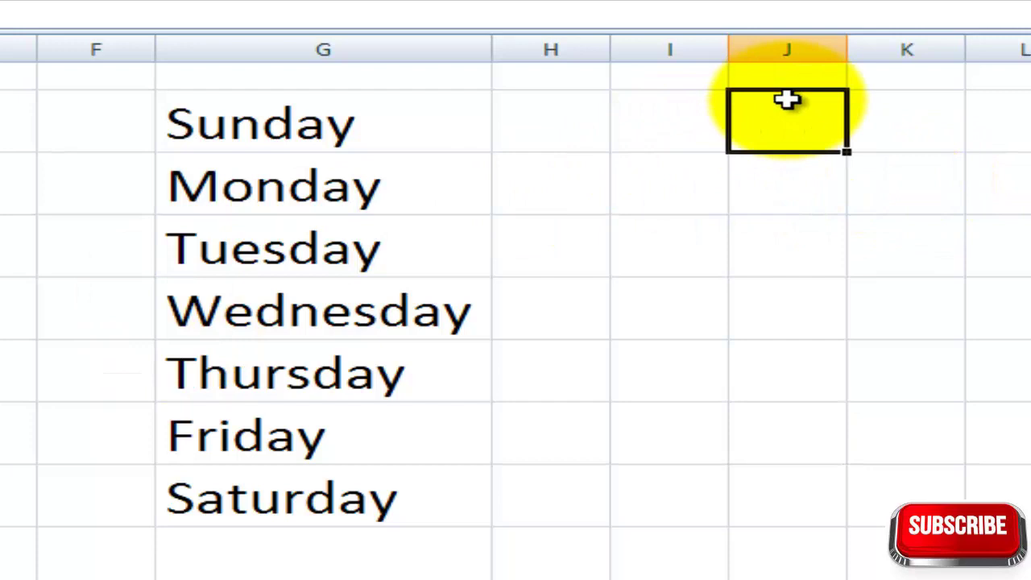
{"action": "type", "text": "1"}
{"action": "left_click", "coordinate": [925, 339]}
{"action": "left_click", "coordinate": [734, 99]}
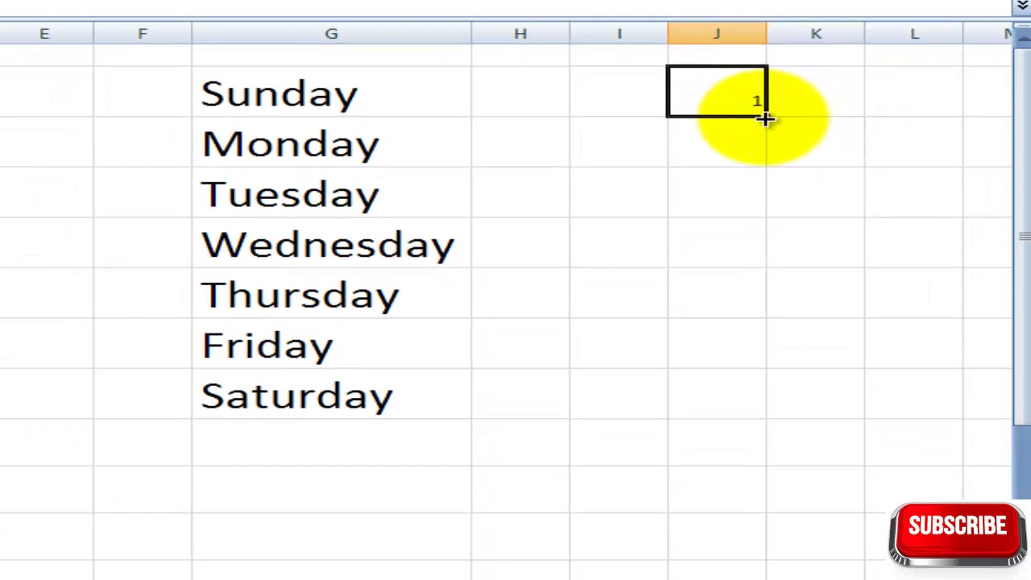
{"action": "left_click_drag", "start_coordinate": [764, 119], "coordinate": [769, 568]}
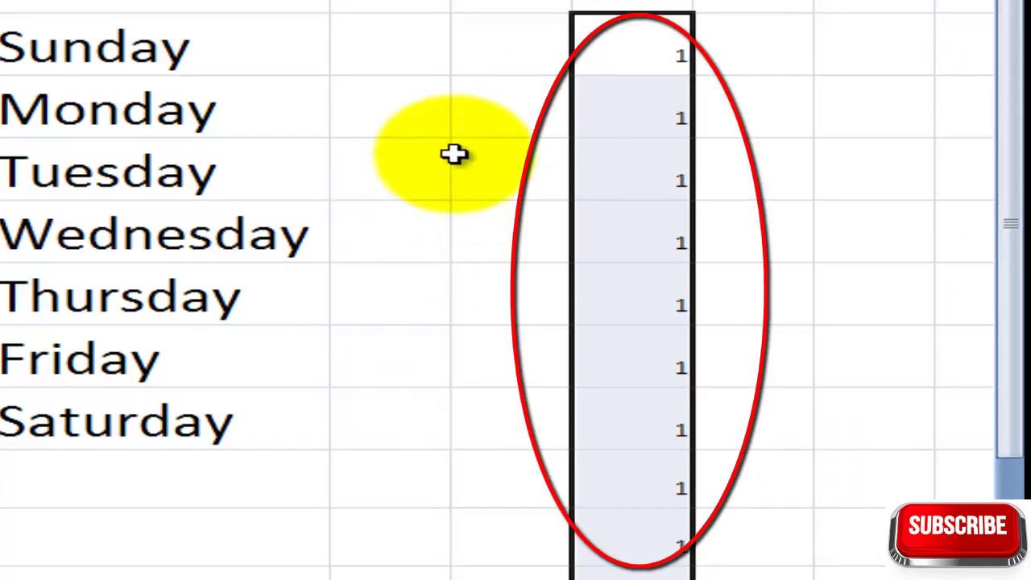
- Enter 1 in K2 and 2 in K3, then select K2:K3
{"action": "left_click", "coordinate": [773, 54]}
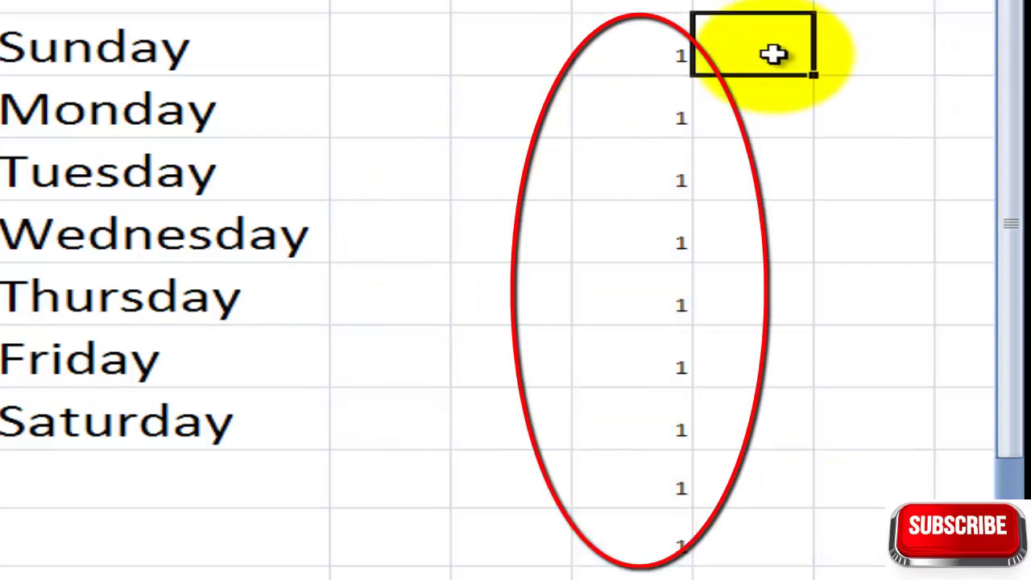
{"action": "type", "text": "1"}
{"action": "key", "text": "Return"}
{"action": "key", "text": "Return"}
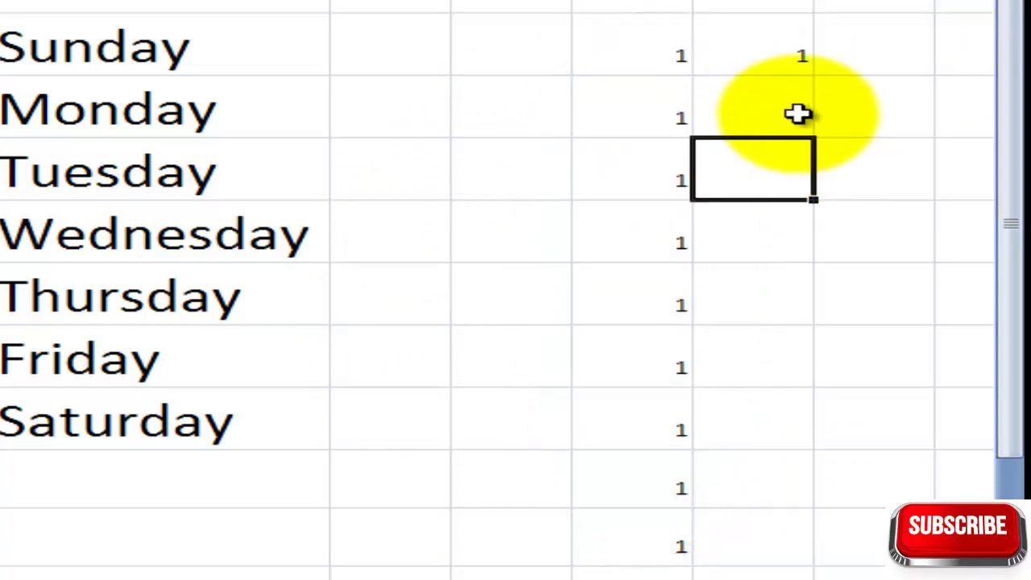
{"action": "left_click", "coordinate": [783, 95]}
{"action": "type", "text": "2"}
{"action": "left_click", "coordinate": [874, 290]}
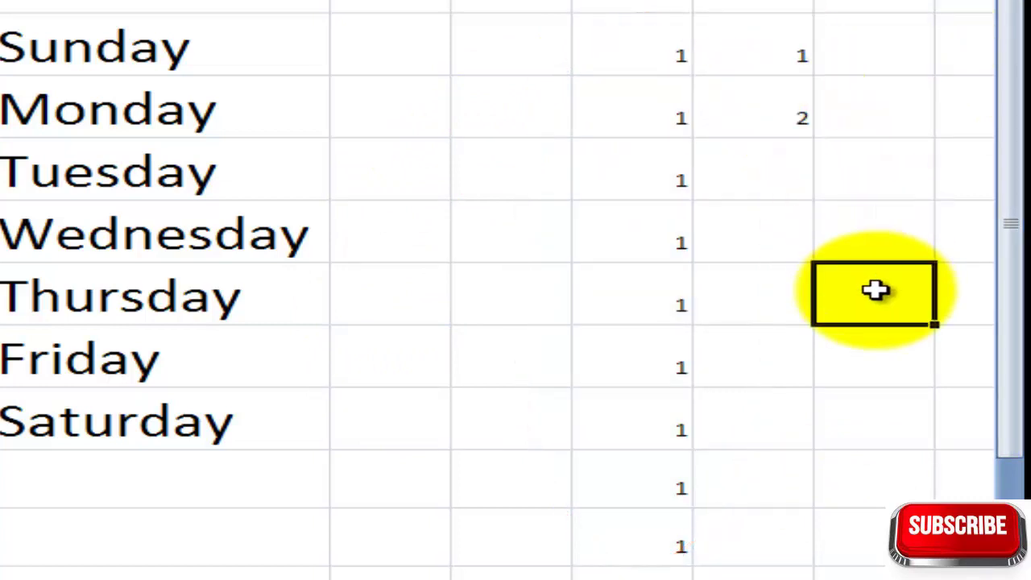
{"action": "left_click", "coordinate": [772, 45]}
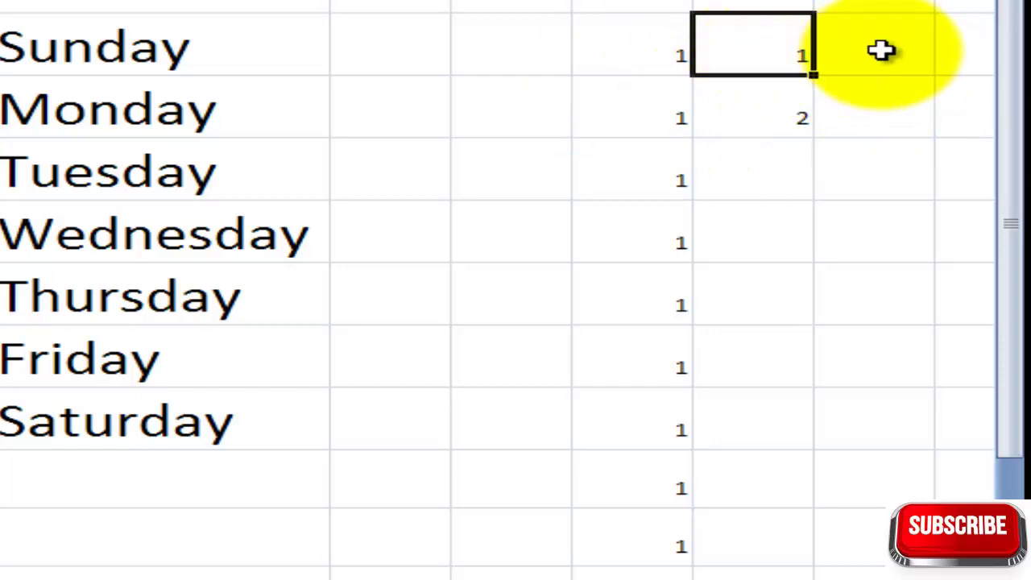
{"action": "left_click", "coordinate": [765, 105], "text": "shift"}
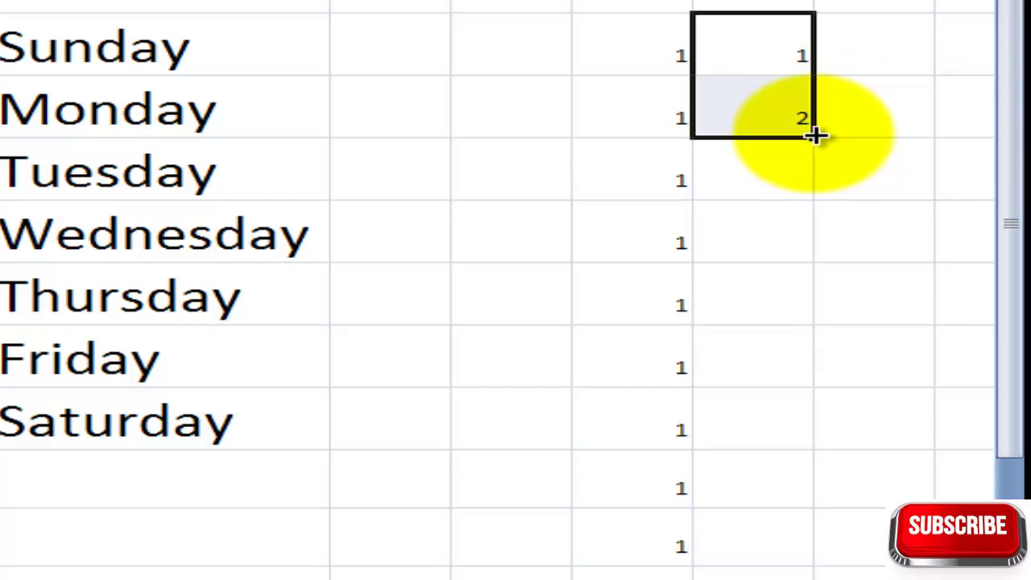
- Extend the 1, 2 counting series down column K past 1000
{"action": "mouse_move", "coordinate": [813, 135]}
{"action": "left_mouse_down"}
{"action": "mouse_move", "coordinate": [817, 576]}
{"action": "mouse_move", "coordinate": [862, 576]}
{"action": "mouse_move", "coordinate": [872, 548]}
{"action": "left_mouse_up"}
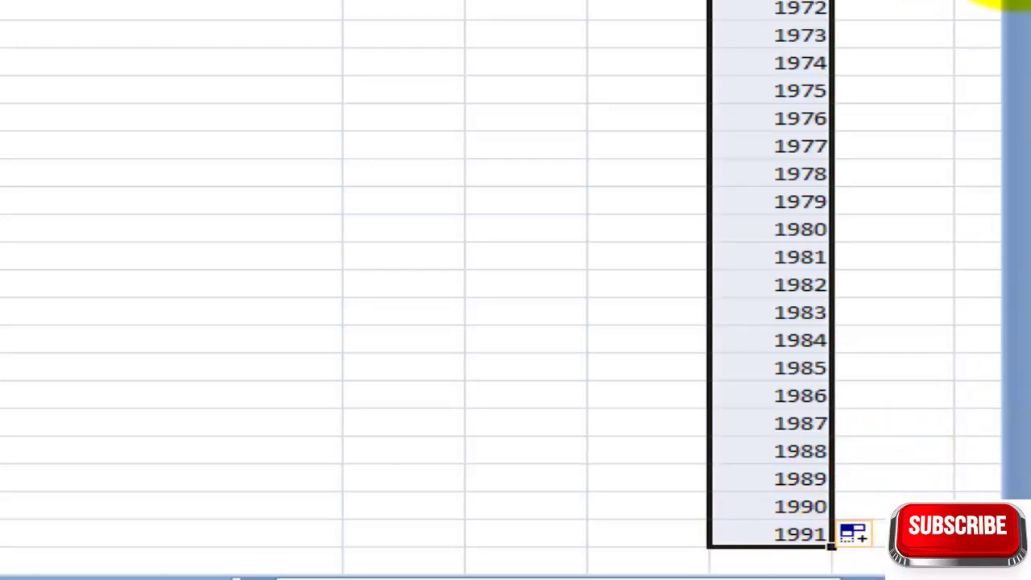
{"action": "scroll", "coordinate": [882, 8], "scroll_direction": "up", "scroll_amount": 8}
{"action": "scroll", "coordinate": [882, 8], "scroll_direction": "up", "scroll_amount": 7}
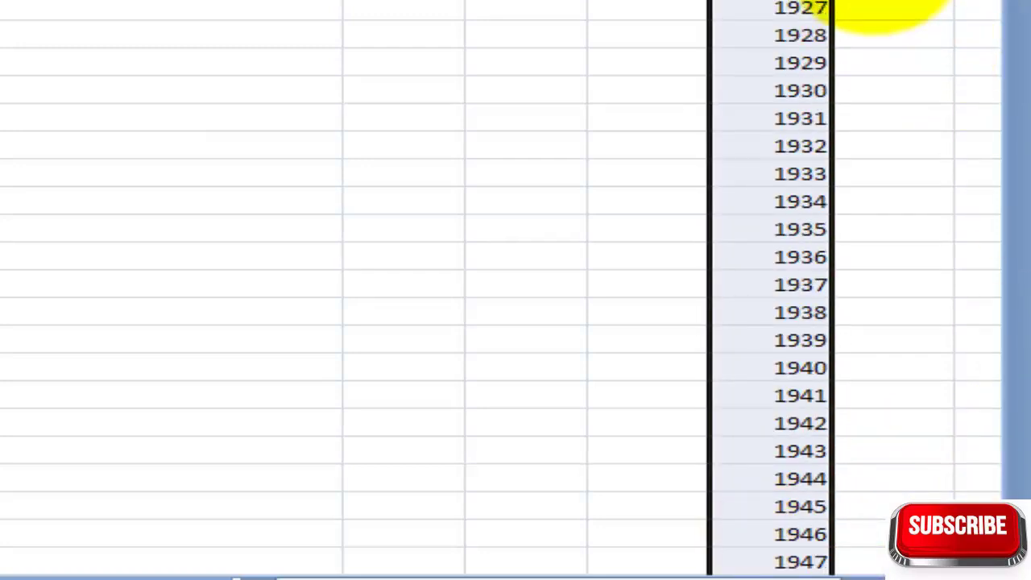
{"action": "scroll", "coordinate": [881, 8], "scroll_direction": "up", "scroll_amount": 8}
{"action": "scroll", "coordinate": [886, 8], "scroll_direction": "up", "scroll_amount": 7}
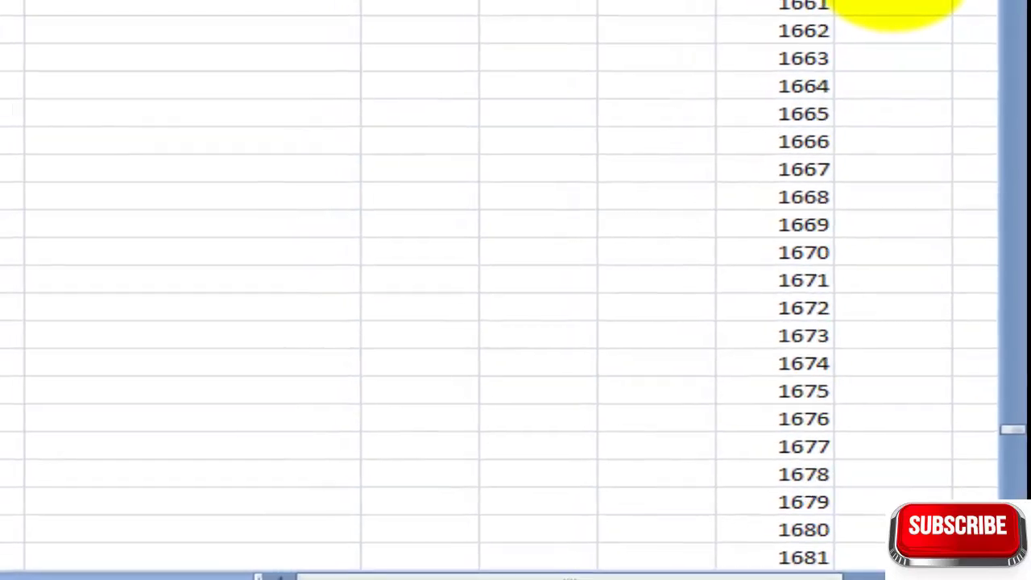
{"action": "scroll", "coordinate": [890, 8], "scroll_direction": "up", "scroll_amount": 7}
{"action": "scroll", "coordinate": [890, 8], "scroll_direction": "up", "scroll_amount": 8}
{"action": "scroll", "coordinate": [913, 56], "scroll_direction": "up", "scroll_amount": 8}
{"action": "scroll", "coordinate": [953, 236], "scroll_direction": "up", "scroll_amount": 7}
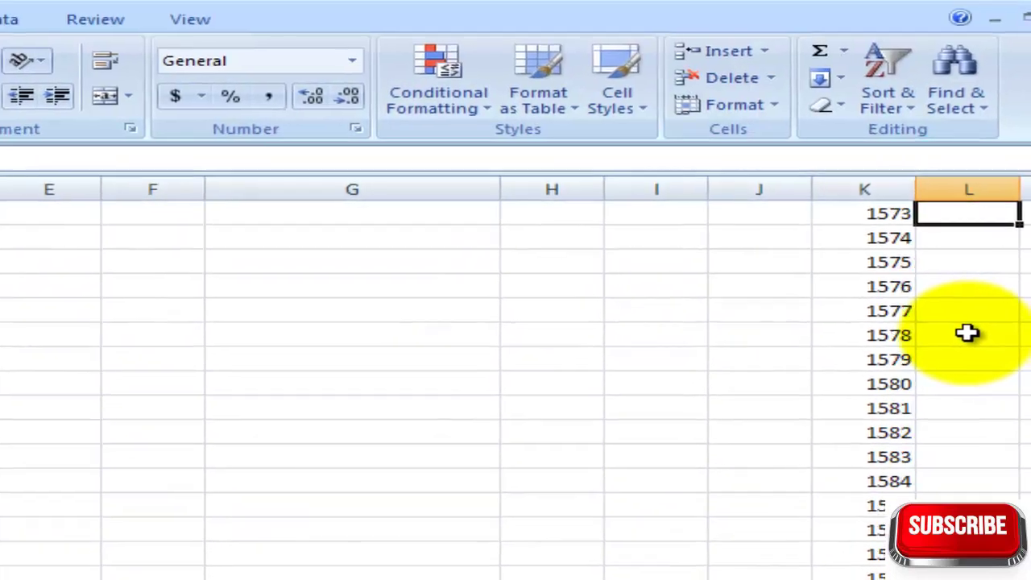
{"action": "scroll", "coordinate": [969, 333], "scroll_direction": "up", "scroll_amount": 7}
{"action": "scroll", "coordinate": [885, 338], "scroll_direction": "up", "scroll_amount": 7}
{"action": "scroll", "coordinate": [886, 338], "scroll_direction": "up", "scroll_amount": 7}
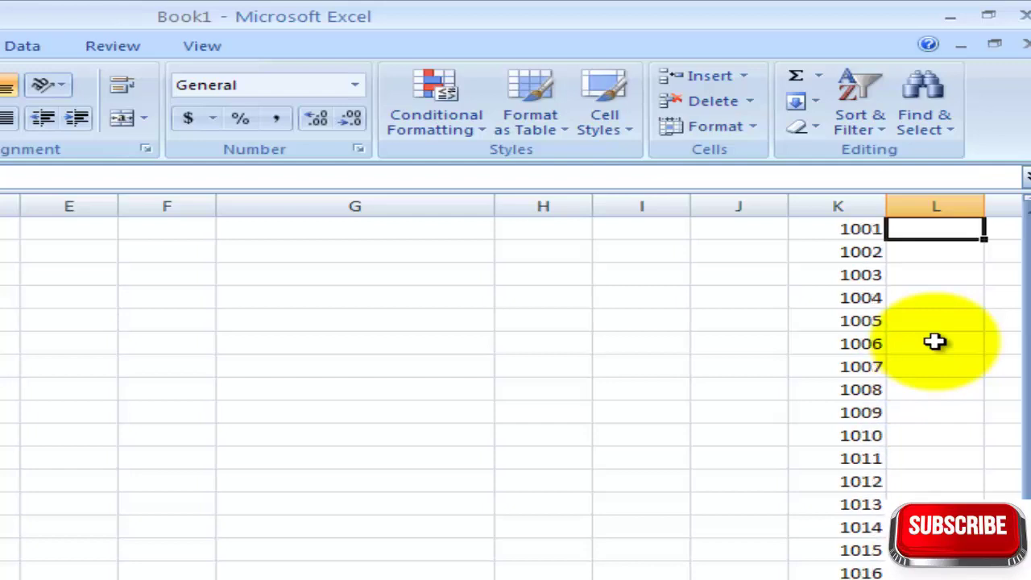
- Return to the top rows of the sheet with Page Up
{"action": "key", "text": "Page_Up"}
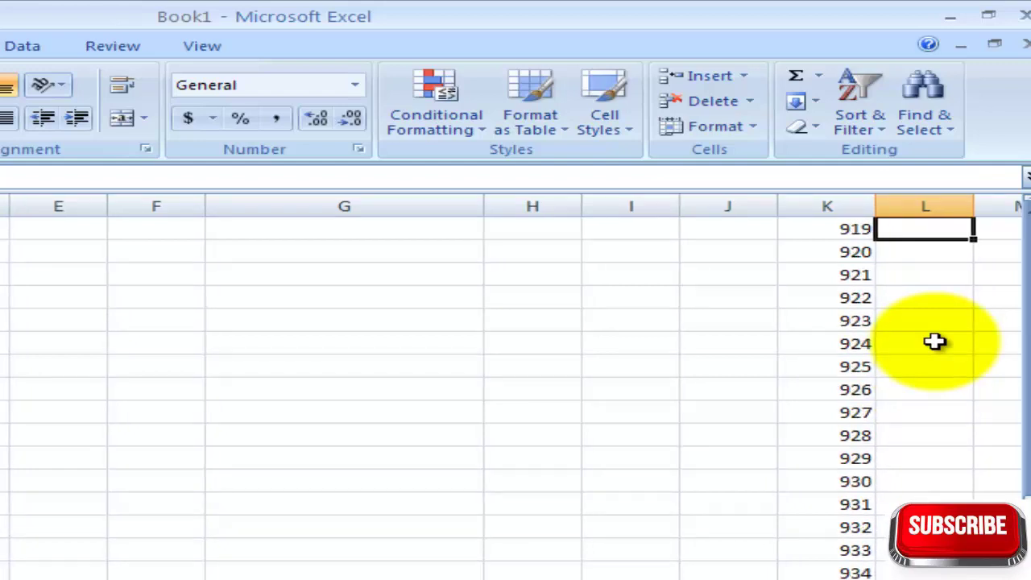
{"action": "key", "text": "Page_Up"}
{"action": "key", "text": "Page_Up"}
{"action": "key", "text": "Page_Up"}
{"action": "key", "text": "Page_Up"}
{"action": "key", "text": "Page_Up"}
{"action": "key", "text": "Page_Up"}
{"action": "key", "text": "Page_Up"}
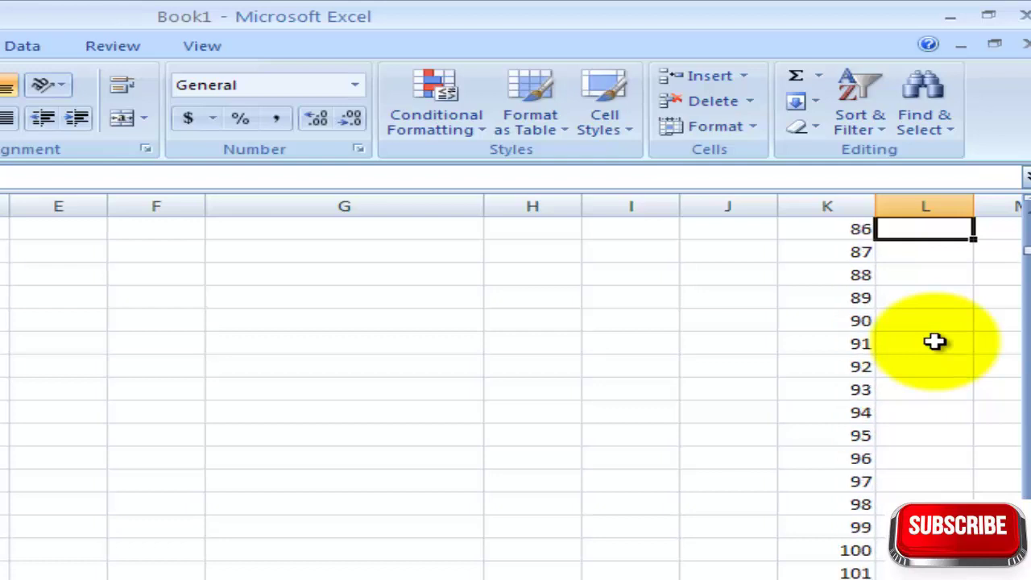
{"action": "key", "text": "Page_Up"}
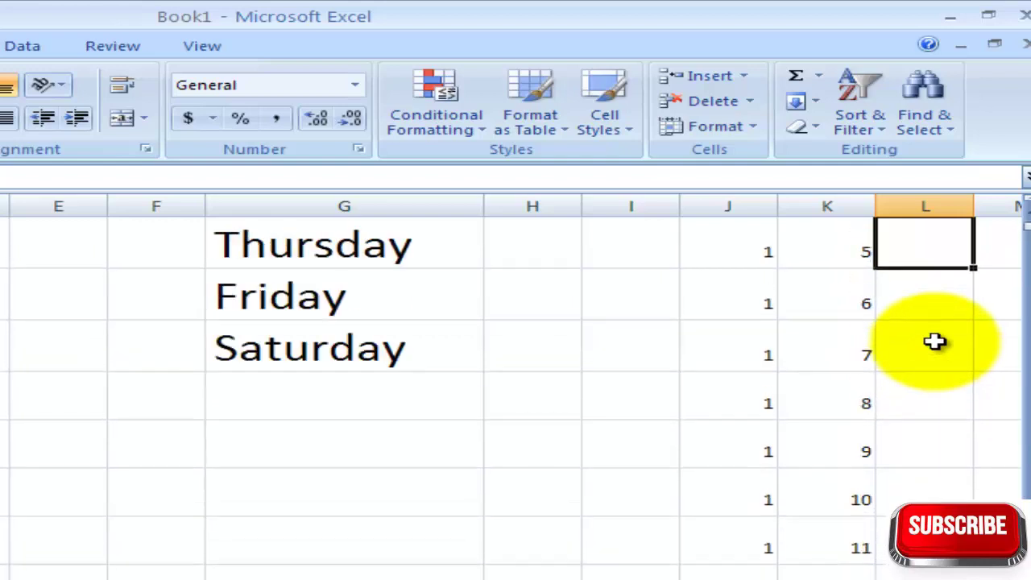
{"action": "key", "text": "Page_Up"}
{"action": "scroll", "coordinate": [837, 382], "scroll_direction": "down", "scroll_amount": 2}
{"action": "scroll", "coordinate": [837, 382], "scroll_direction": "down", "scroll_amount": 3}
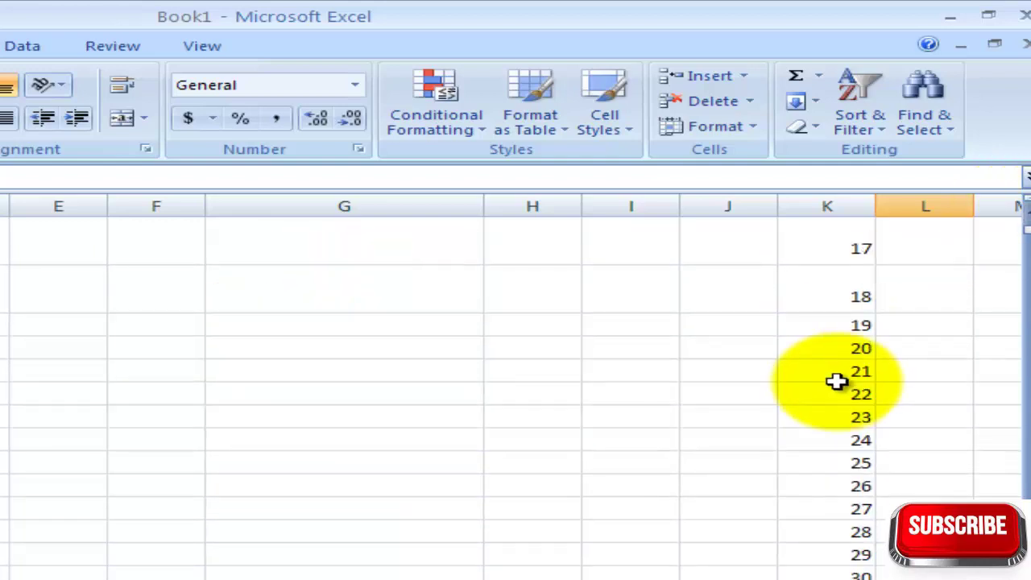
{"action": "scroll", "coordinate": [835, 381], "scroll_direction": "up", "scroll_amount": 1}
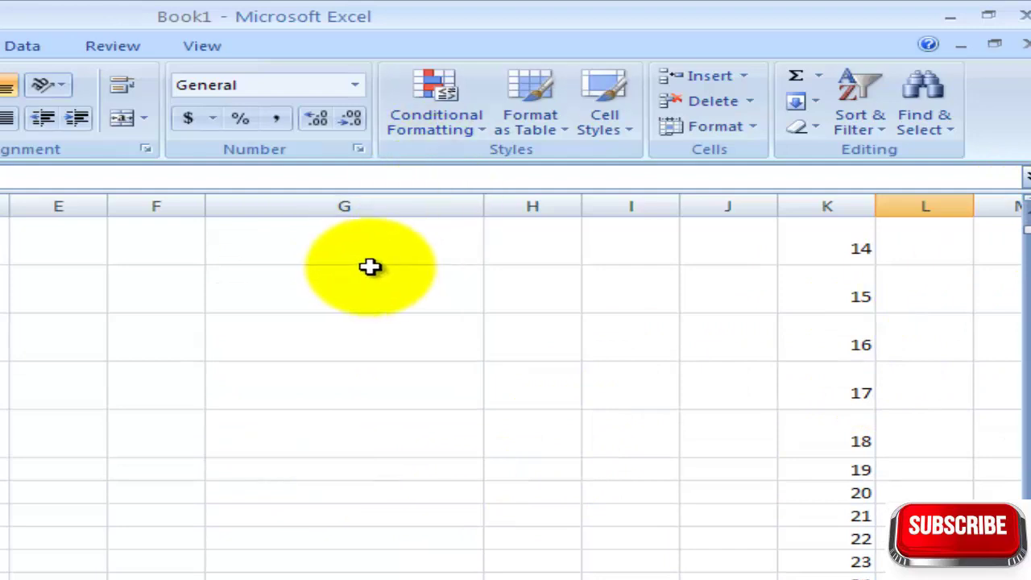
- Enter 1 in G15 and 3 in G16, then select both cells
{"action": "left_click", "coordinate": [293, 293]}
{"action": "type", "text": "1"}
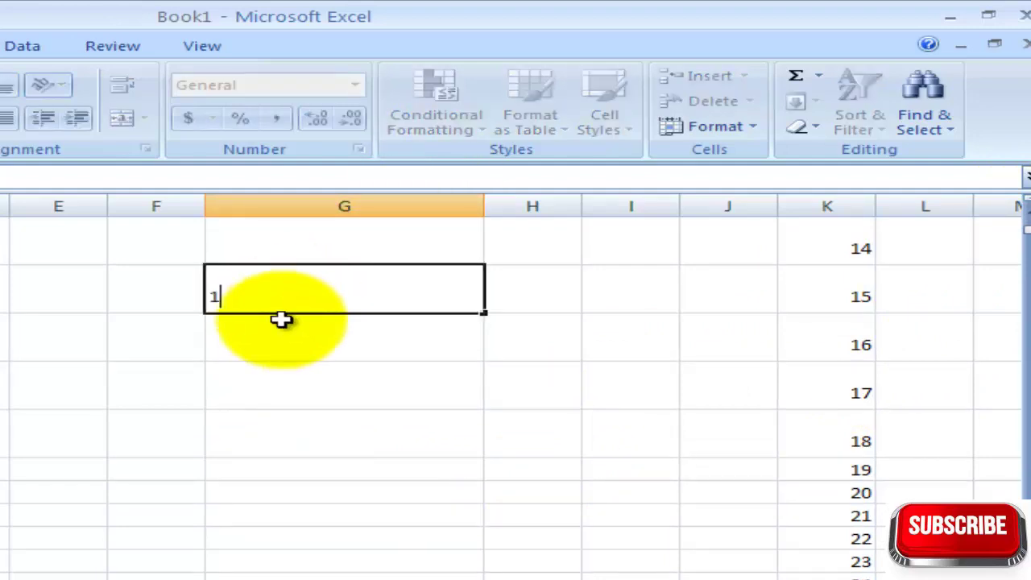
{"action": "left_click", "coordinate": [267, 366]}
{"action": "left_click", "coordinate": [286, 345]}
{"action": "type", "text": "2"}
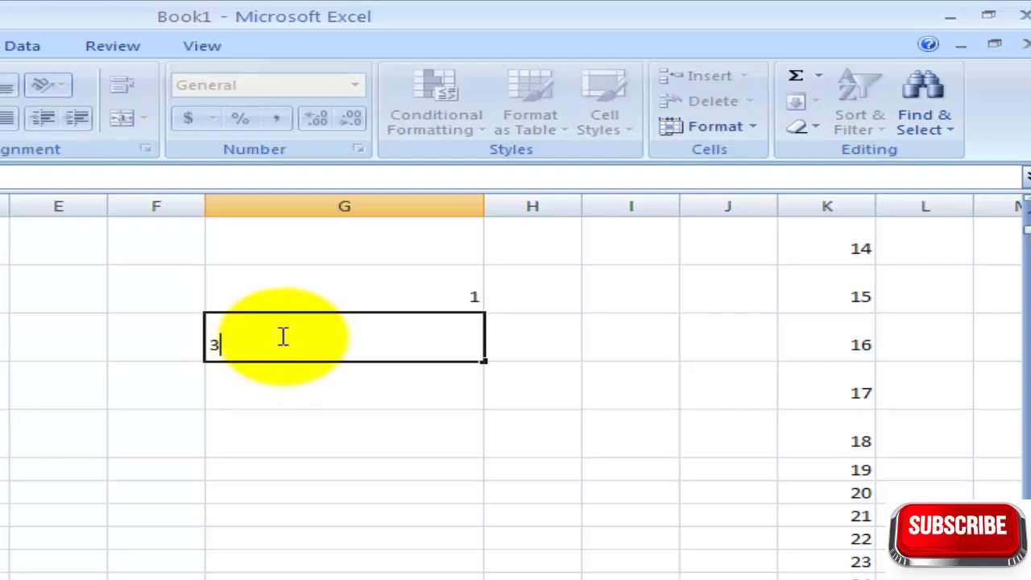
{"action": "left_click", "coordinate": [375, 471]}
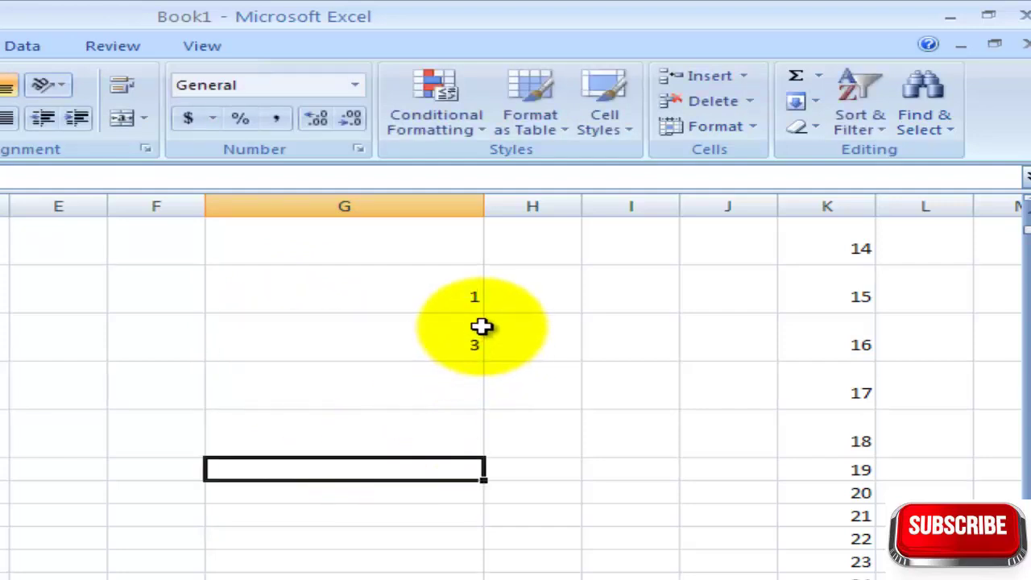
{"action": "left_click", "coordinate": [370, 295]}
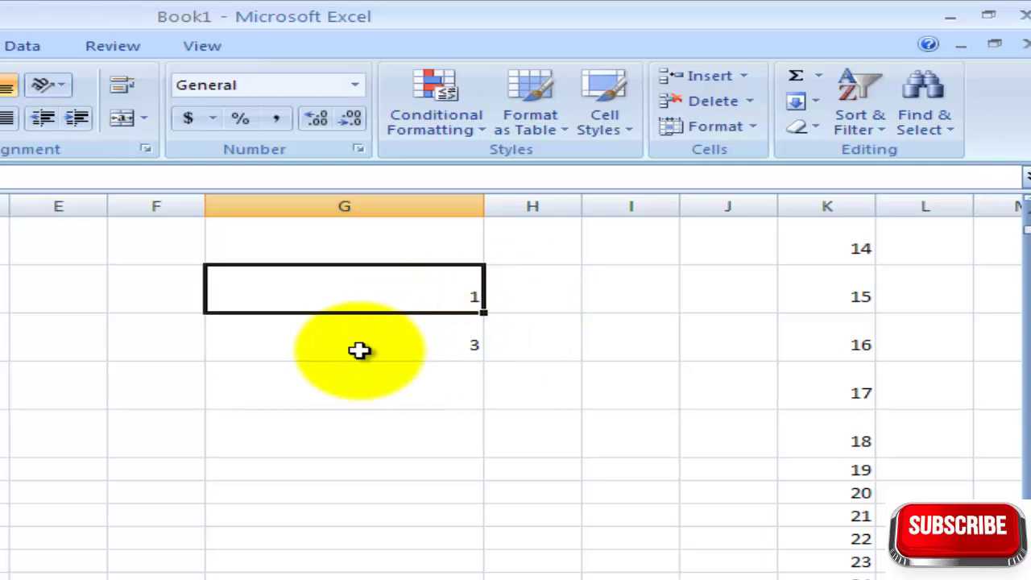
{"action": "left_click", "coordinate": [359, 350], "text": "shift"}
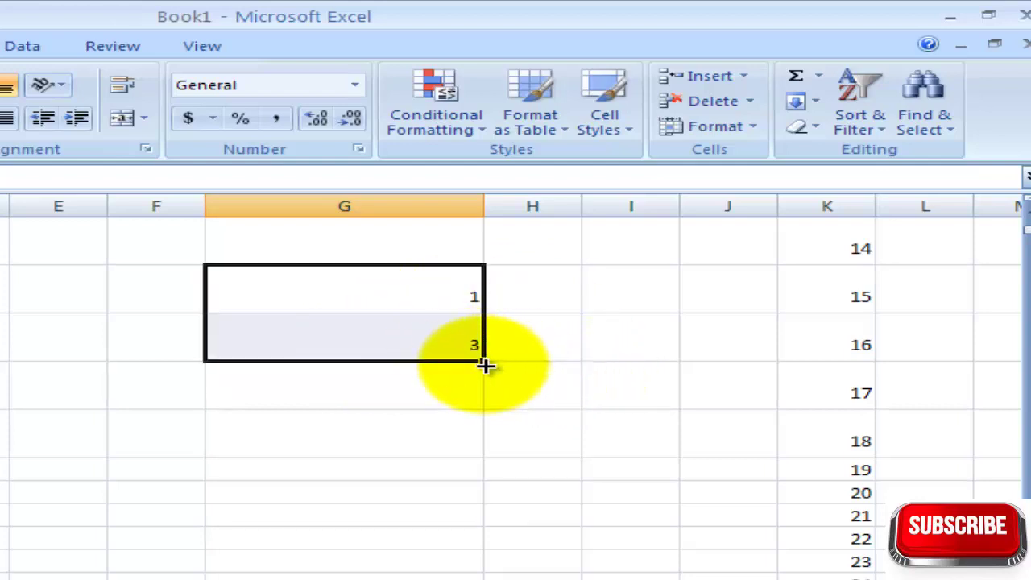
- Fill the odd series 1, 3, 5… down column G past 100
{"action": "left_click_drag", "start_coordinate": [486, 363], "coordinate": [550, 527]}
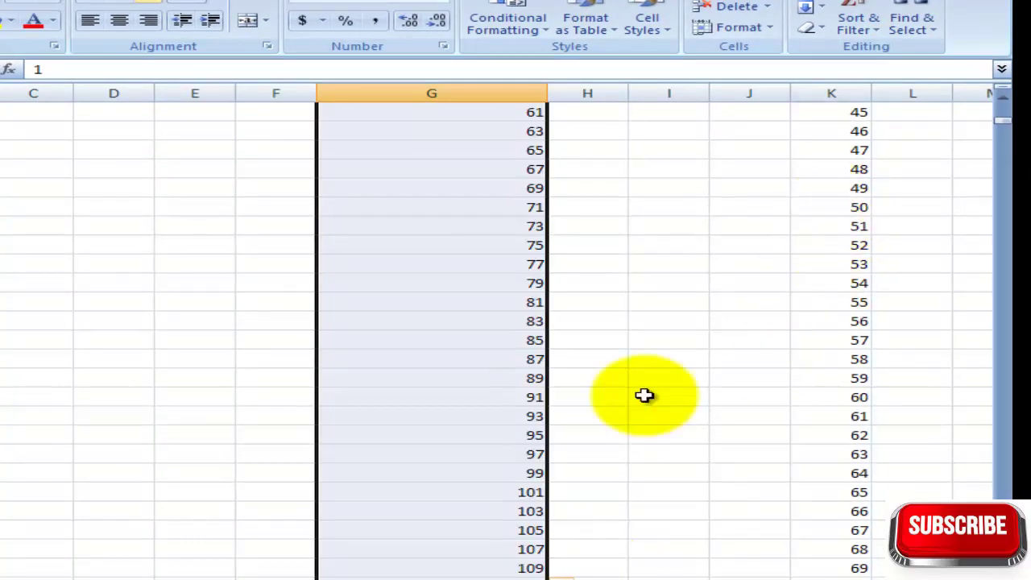
{"action": "scroll", "coordinate": [542, 467], "scroll_direction": "up", "scroll_amount": 8}
{"action": "scroll", "coordinate": [540, 464], "scroll_direction": "up", "scroll_amount": 3}
{"action": "left_click", "coordinate": [757, 366]}
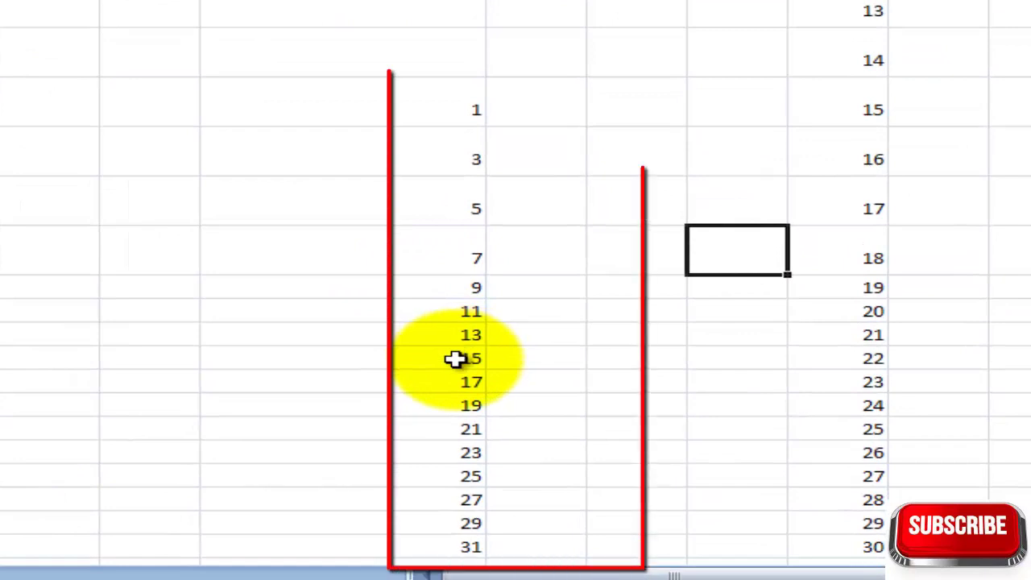
- Enter 2 and 4 in column H beside the 1 and 3
{"action": "left_click", "coordinate": [527, 110]}
{"action": "type", "text": "2"}
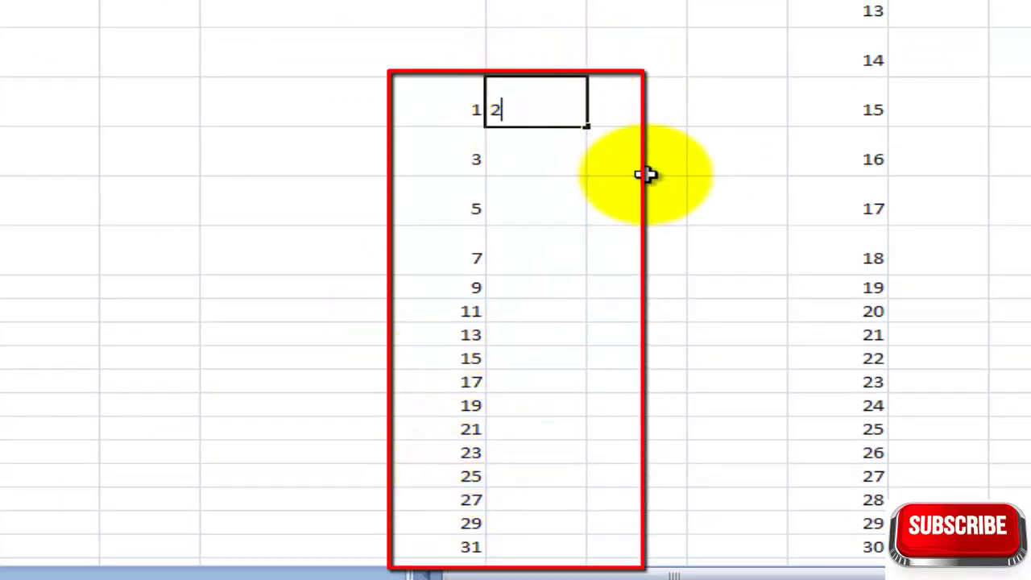
{"action": "left_click", "coordinate": [644, 169]}
{"action": "left_click", "coordinate": [567, 153]}
{"action": "type", "text": "3"}
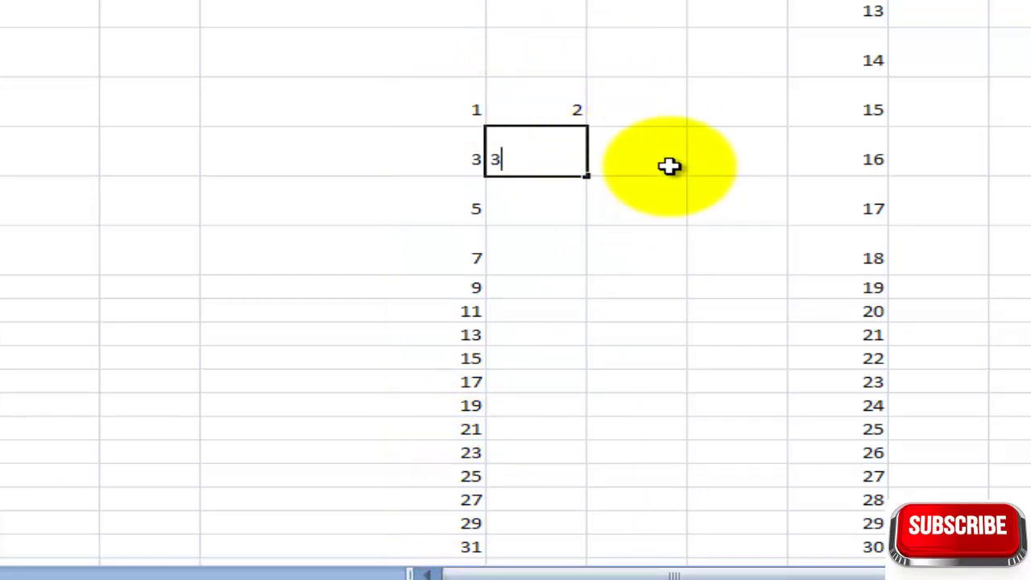
{"action": "type", "text": "4"}
{"action": "left_click", "coordinate": [737, 310]}
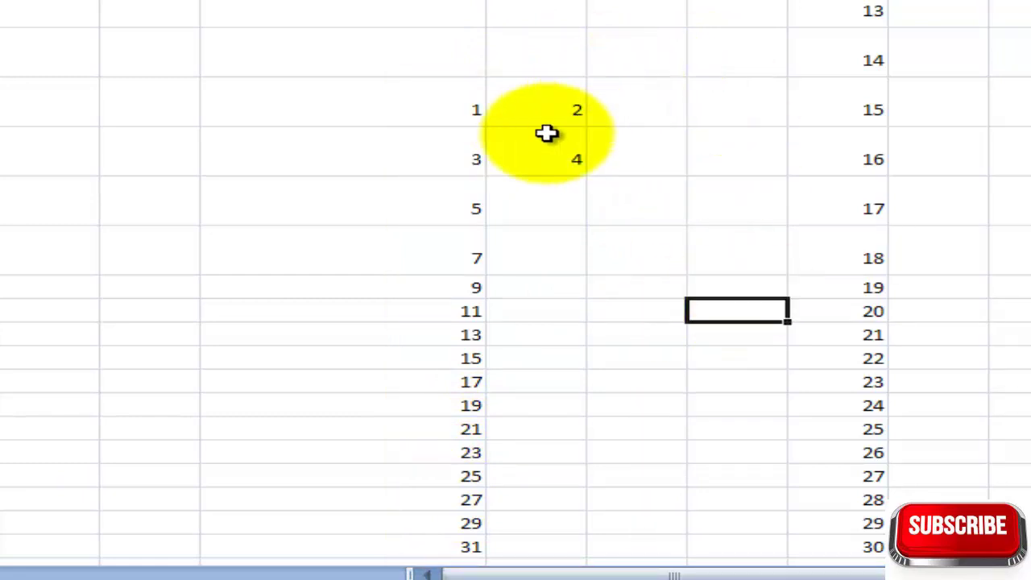
{"action": "left_click", "coordinate": [553, 99]}
- Fill the even series 2, 4, 6… down column H to 100
{"action": "mouse_move", "coordinate": [575, 109]}
{"action": "left_mouse_down"}
{"action": "mouse_move", "coordinate": [552, 152]}
{"action": "mouse_move", "coordinate": [624, 430]}
{"action": "left_mouse_up"}
{"action": "left_click", "coordinate": [713, 133]}
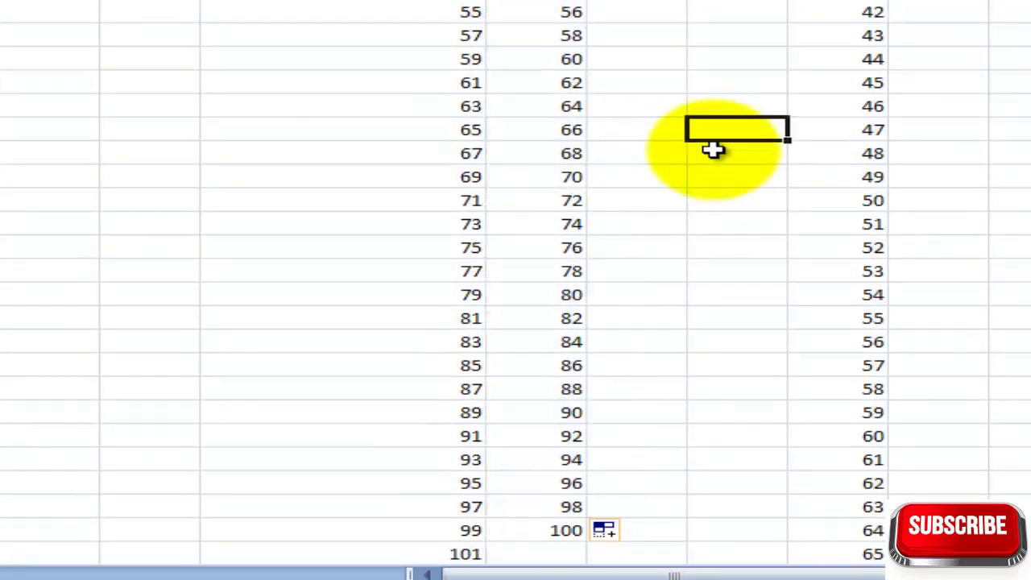
{"action": "scroll", "coordinate": [713, 150], "scroll_direction": "up", "scroll_amount": 6}
{"action": "scroll", "coordinate": [713, 150], "scroll_direction": "up", "scroll_amount": 5}
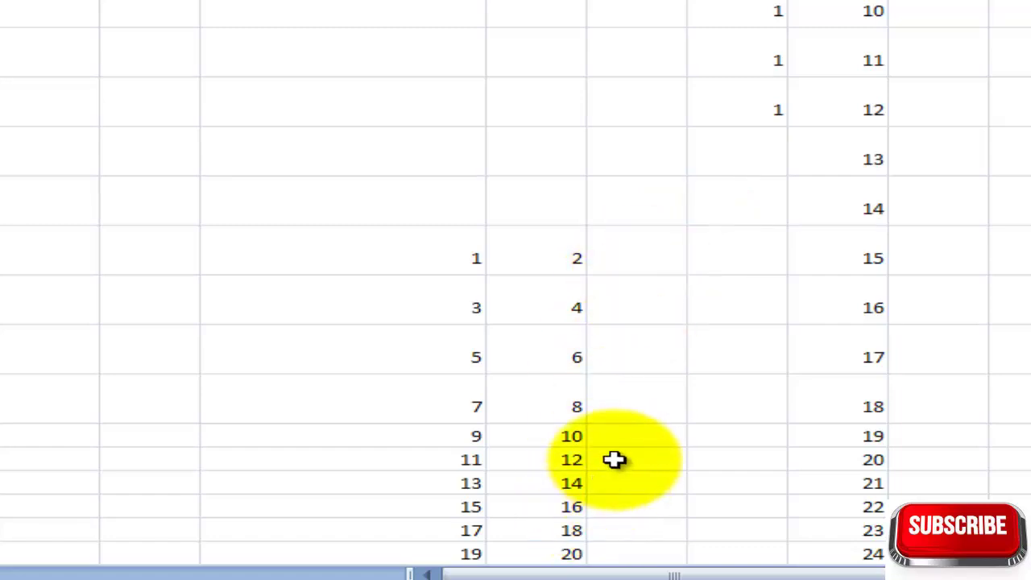
{"action": "scroll", "coordinate": [614, 459], "scroll_direction": "up", "scroll_amount": 1}
{"action": "scroll", "coordinate": [614, 459], "scroll_direction": "up", "scroll_amount": 2}
{"action": "scroll", "coordinate": [614, 459], "scroll_direction": "down", "scroll_amount": 6}
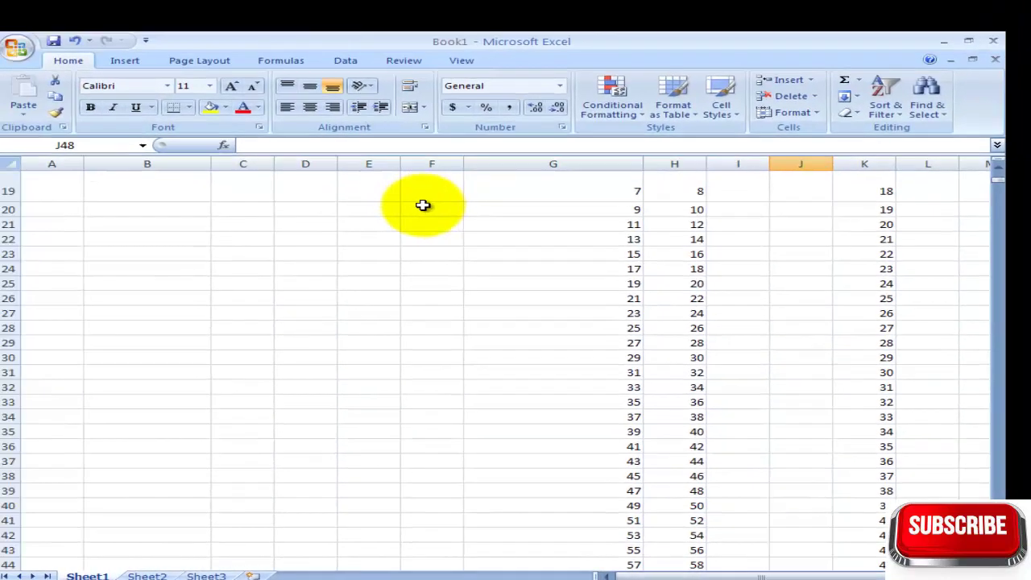
{"action": "left_click", "coordinate": [420, 206]}
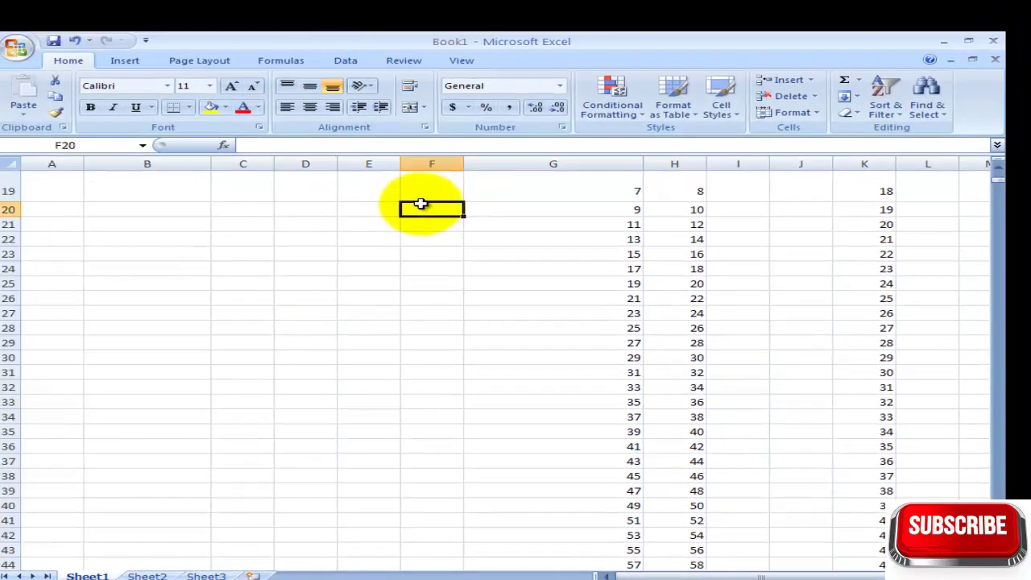
- Enter 2 in F20 and 5 in F21, then fill column F in steps of 3 up to 38
{"action": "type", "text": "2"}
{"action": "key", "text": "Return"}
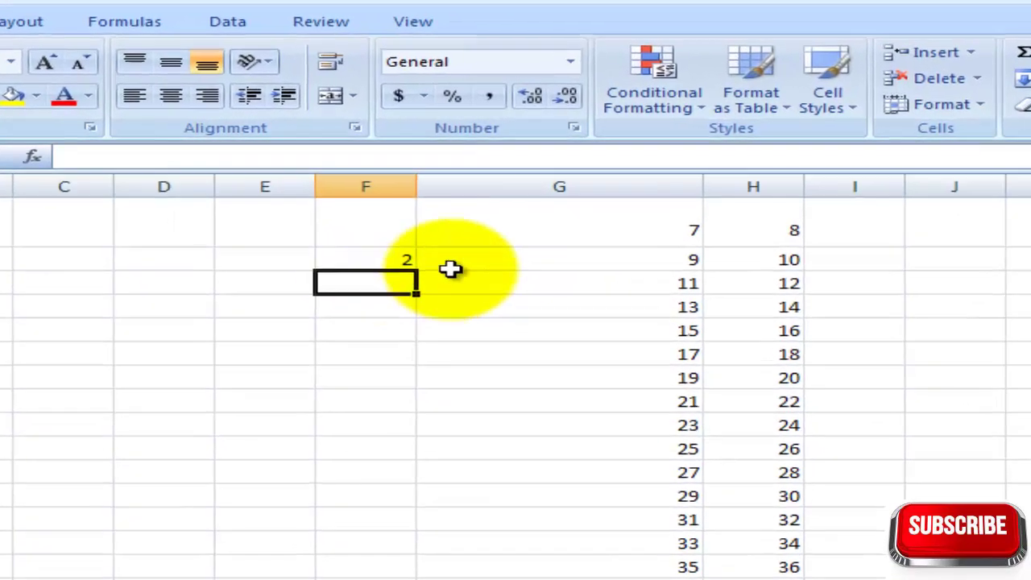
{"action": "type", "text": "5"}
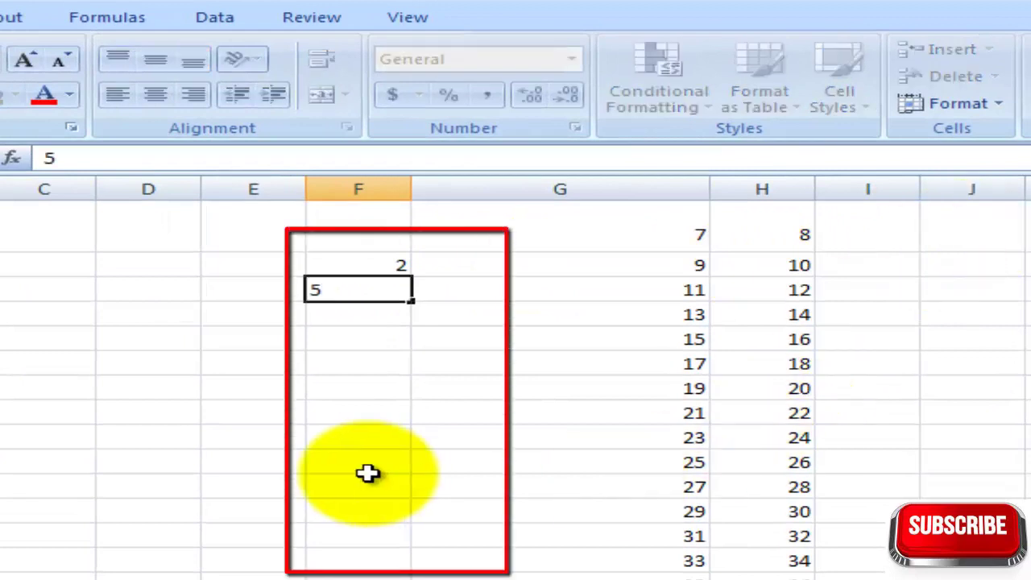
{"action": "left_click", "coordinate": [369, 467]}
{"action": "left_click", "coordinate": [356, 272]}
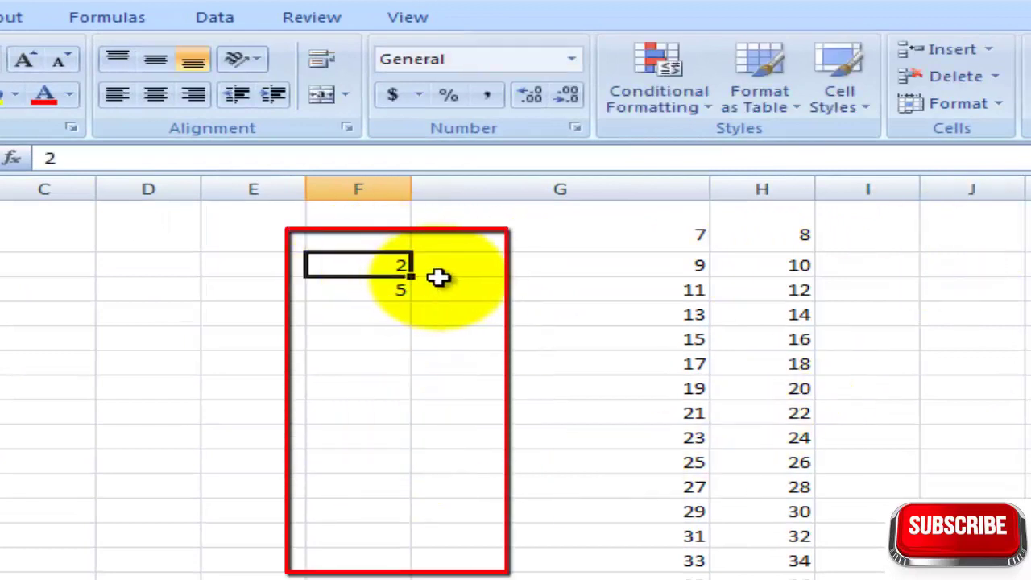
{"action": "left_click_drag", "start_coordinate": [390, 295], "coordinate": [379, 576]}
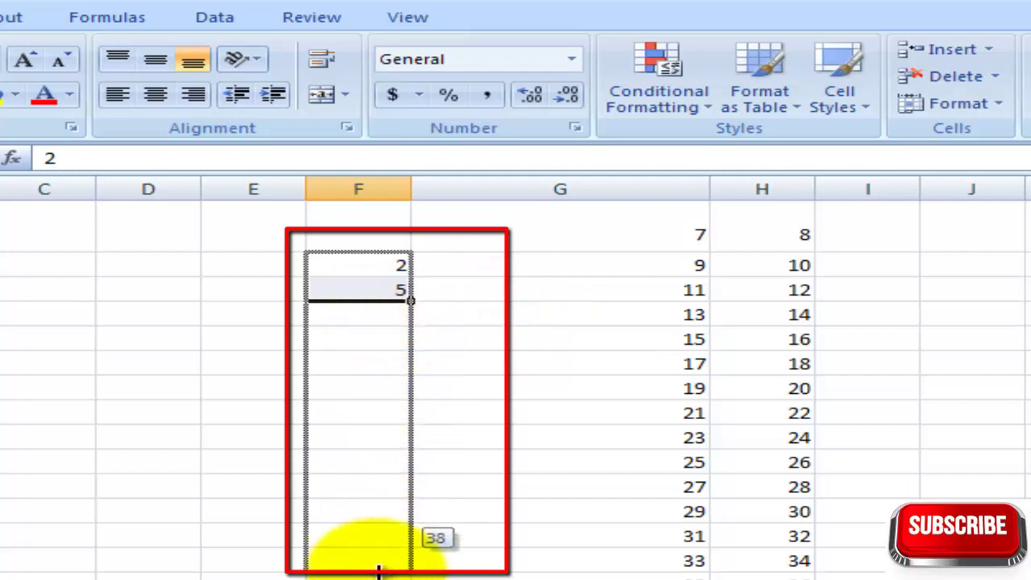
{"action": "left_click", "coordinate": [520, 388]}
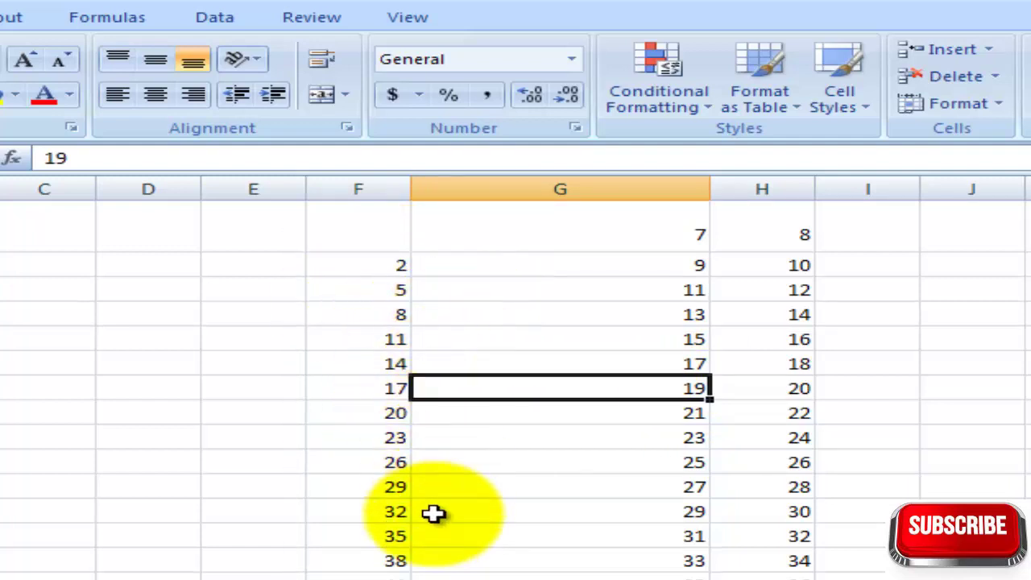
- Extend 4 and 10 in column D into a step-6 series reaching 70, then clear the selection
{"action": "left_click", "coordinate": [152, 288]}
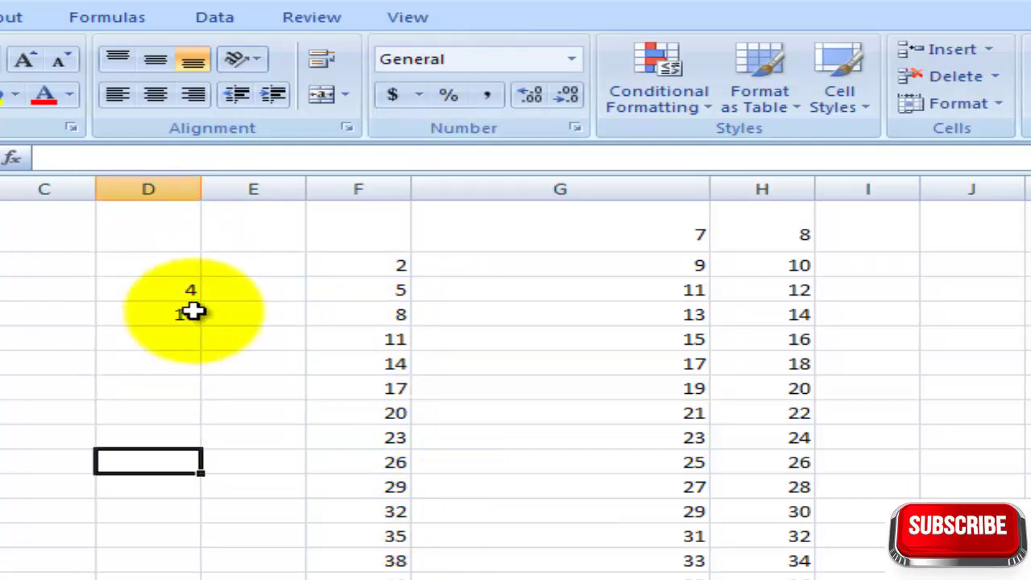
{"action": "left_click", "coordinate": [152, 291]}
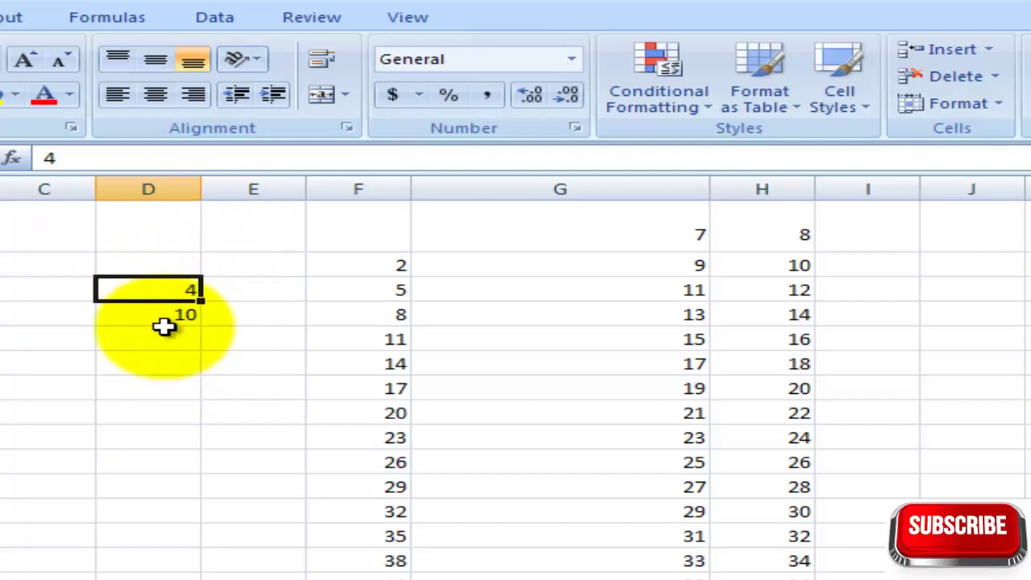
{"action": "left_click", "coordinate": [164, 323]}
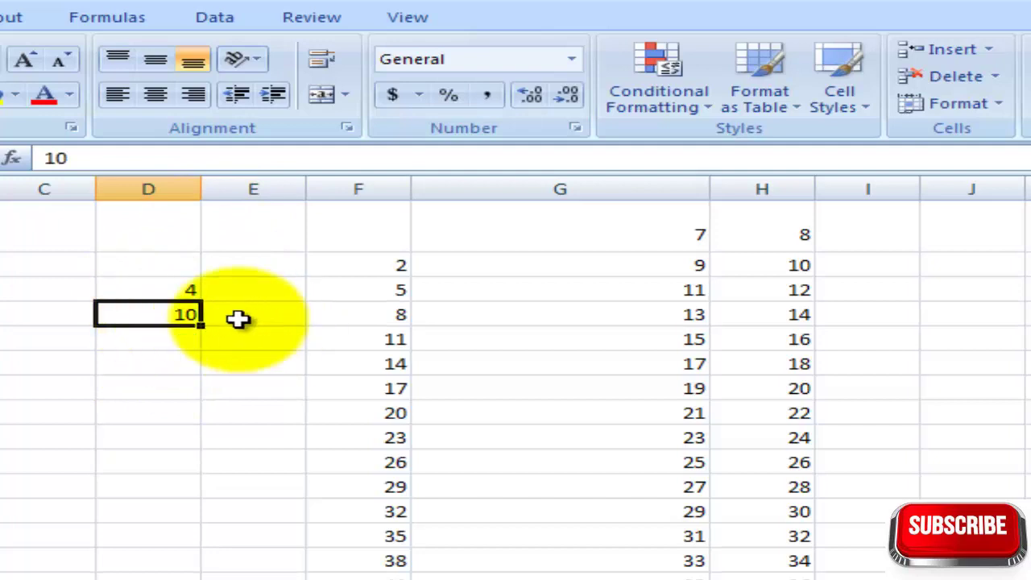
{"action": "left_click_drag", "start_coordinate": [180, 292], "coordinate": [203, 579]}
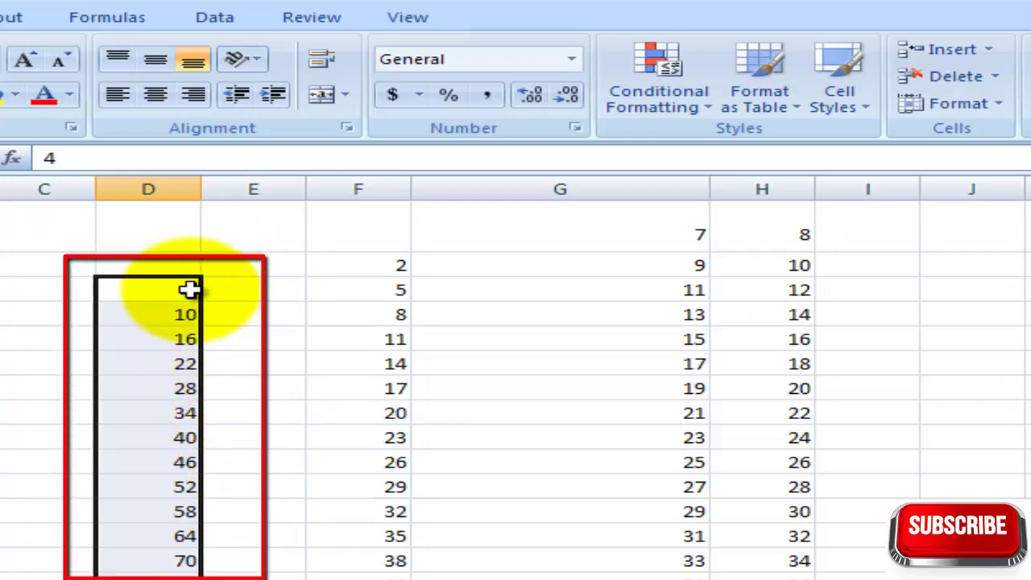
{"action": "left_click", "coordinate": [191, 293]}
{"action": "left_click", "coordinate": [182, 312]}
{"action": "left_click", "coordinate": [237, 313]}
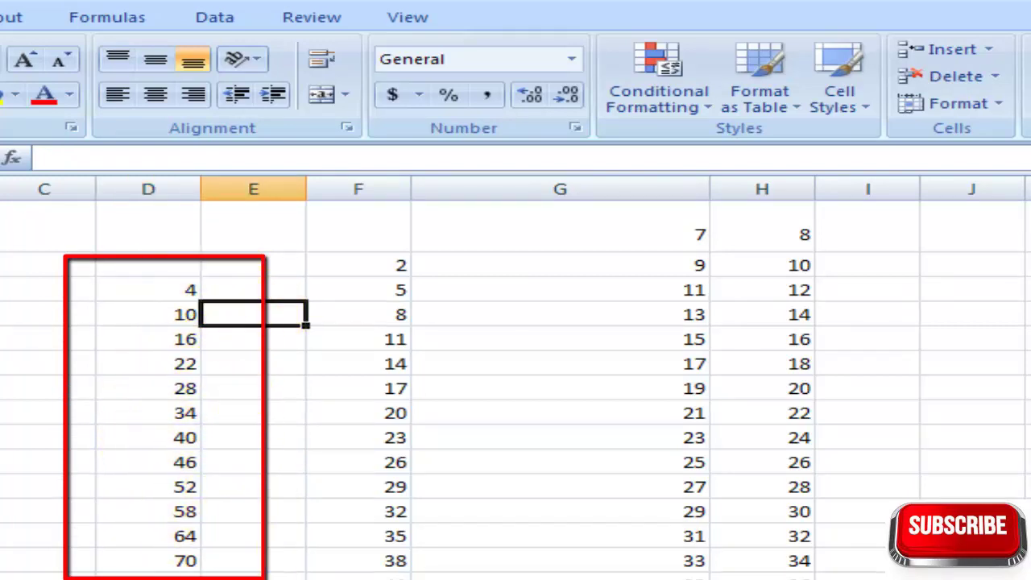
{"action": "left_click", "coordinate": [286, 465]}
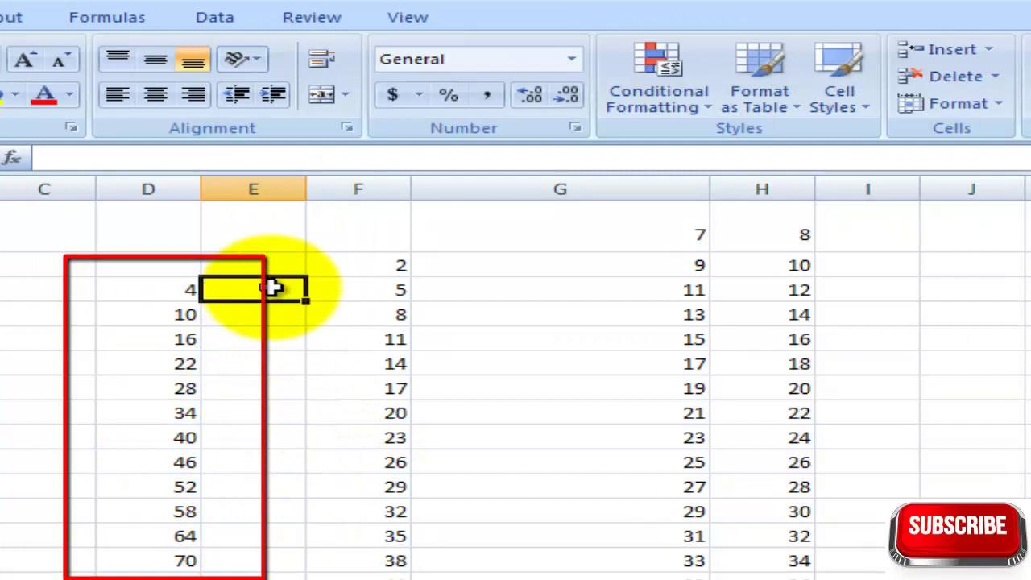